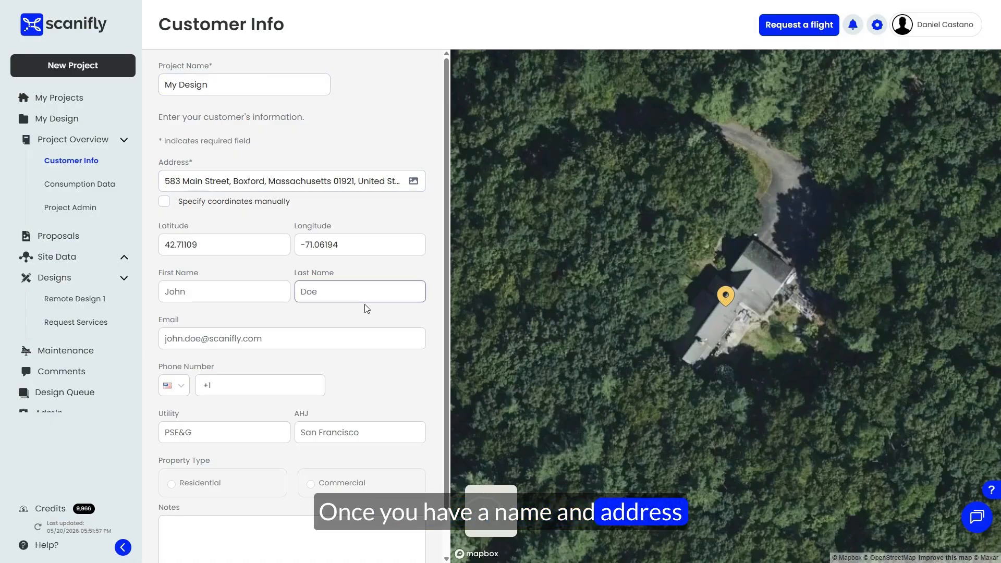
Step: Start a service request for the My Design project using the standard Site Modeling plan
scroll(367, 308, down, 1)
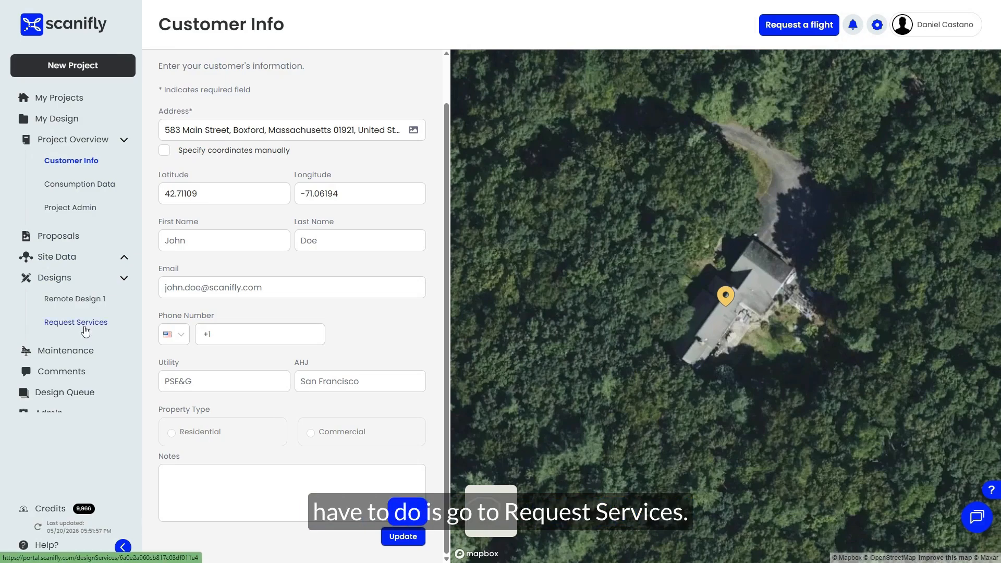
click(85, 329)
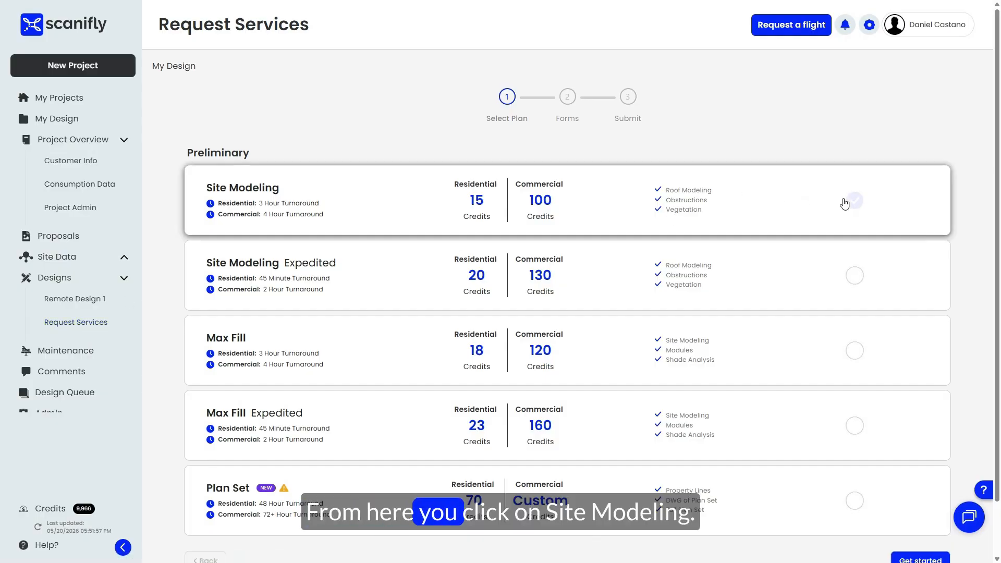
click(851, 200)
scroll(835, 261, down, 2)
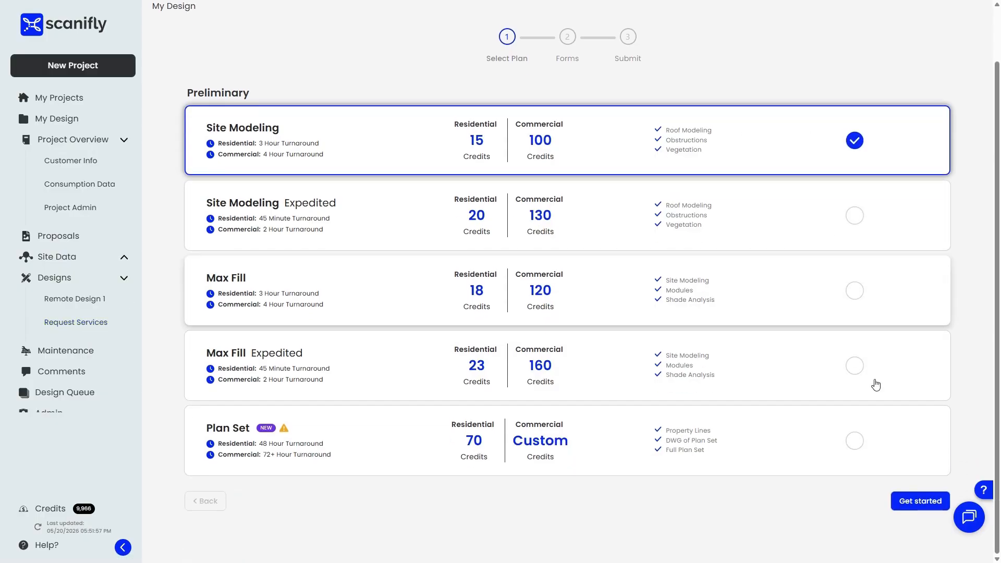
click(910, 512)
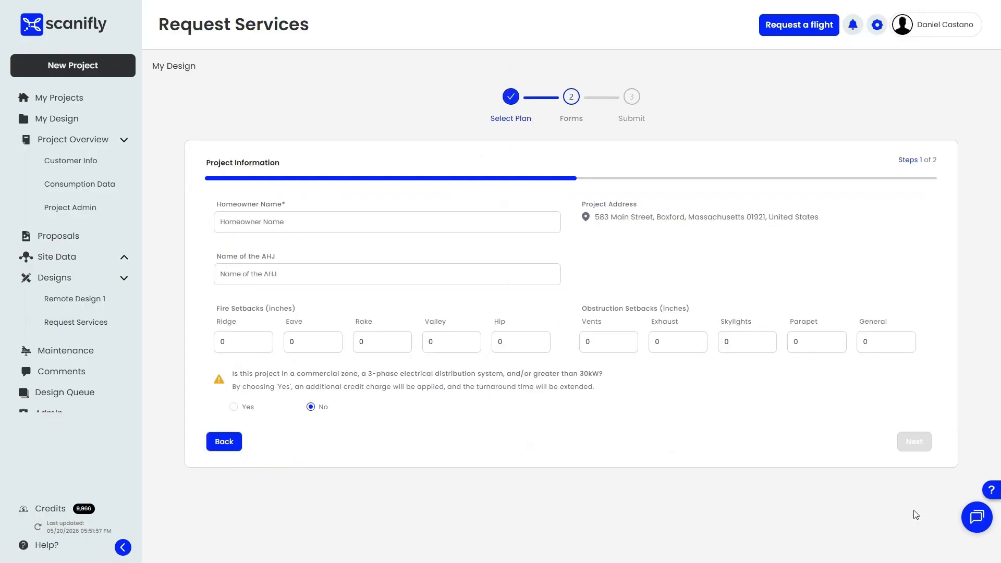
Step: Enter Example as the homeowner name and NYC as the AHJ, keep the commercial zone answer at No, and continue to the additional information
click(449, 221)
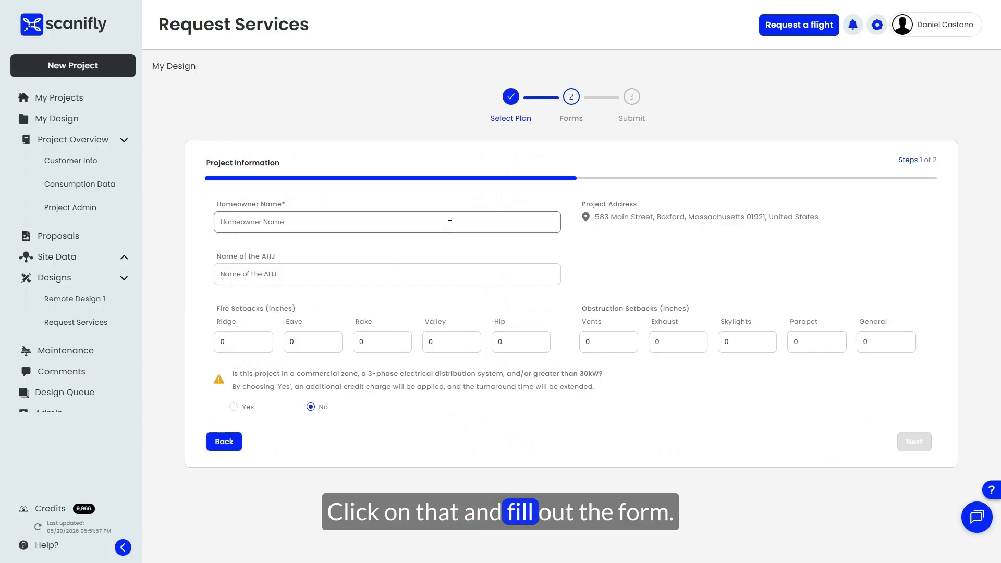
click(319, 270)
click(330, 271)
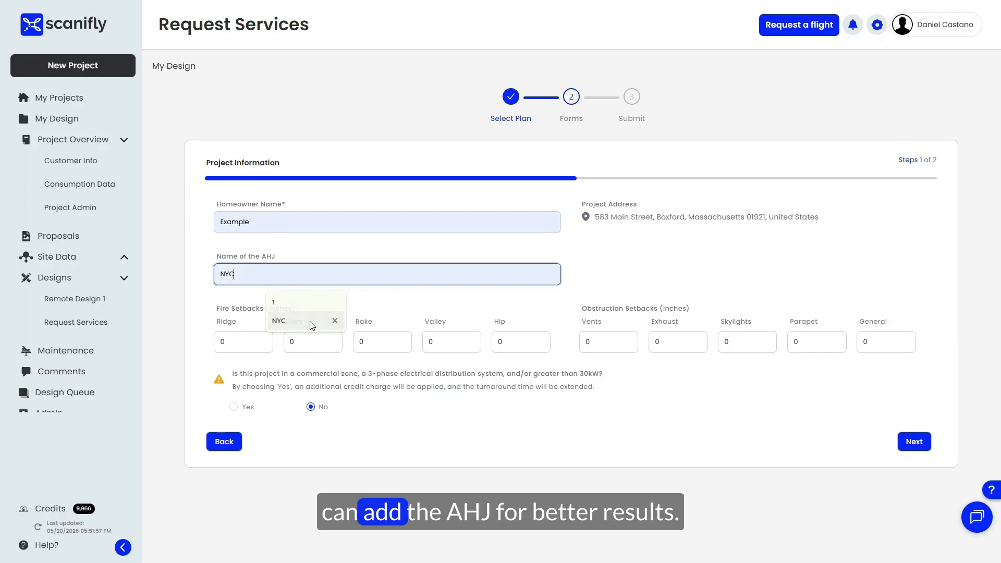
click(309, 323)
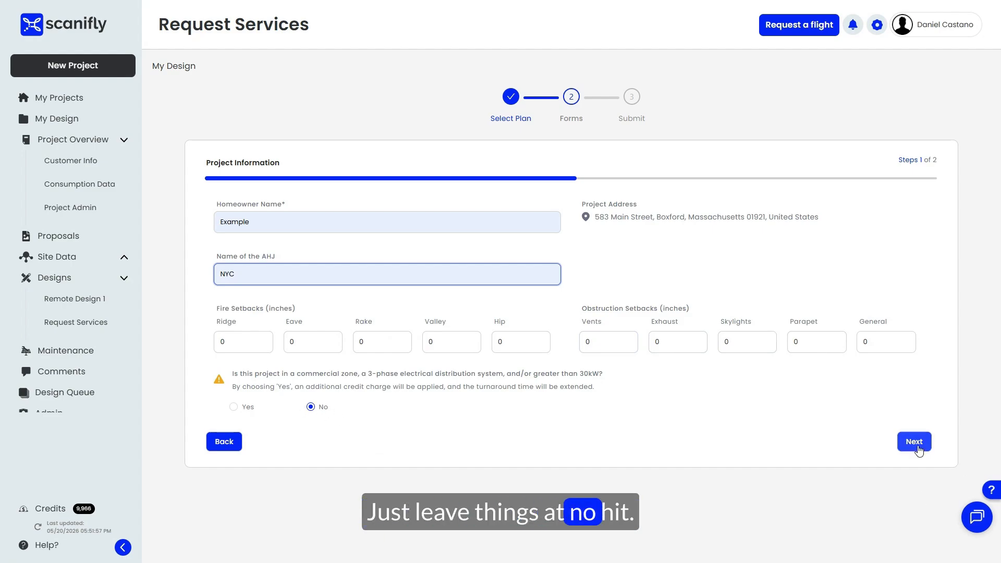
click(918, 447)
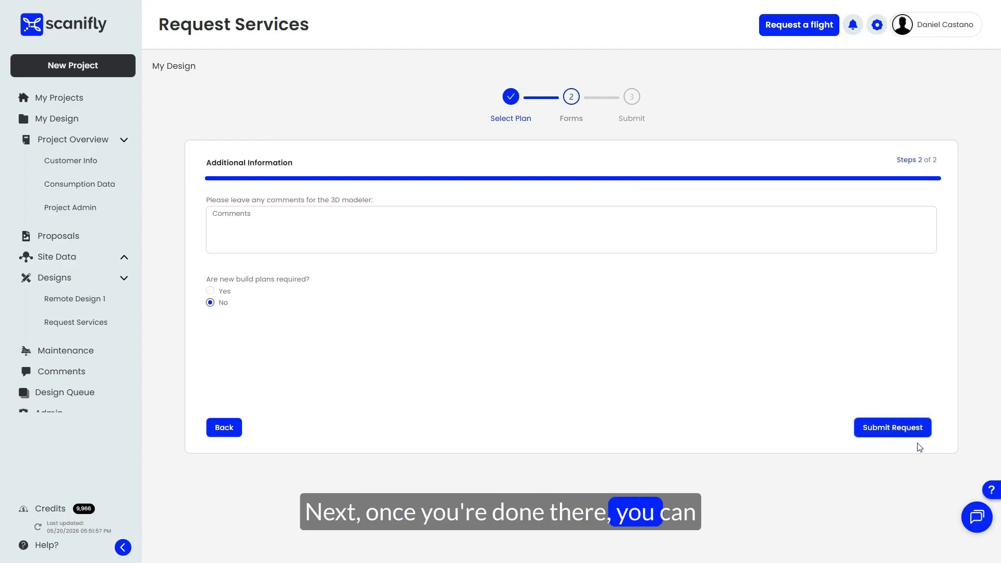
Step: Try out the new build plans option, set it back to No, and submit the site modeling request
click(324, 239)
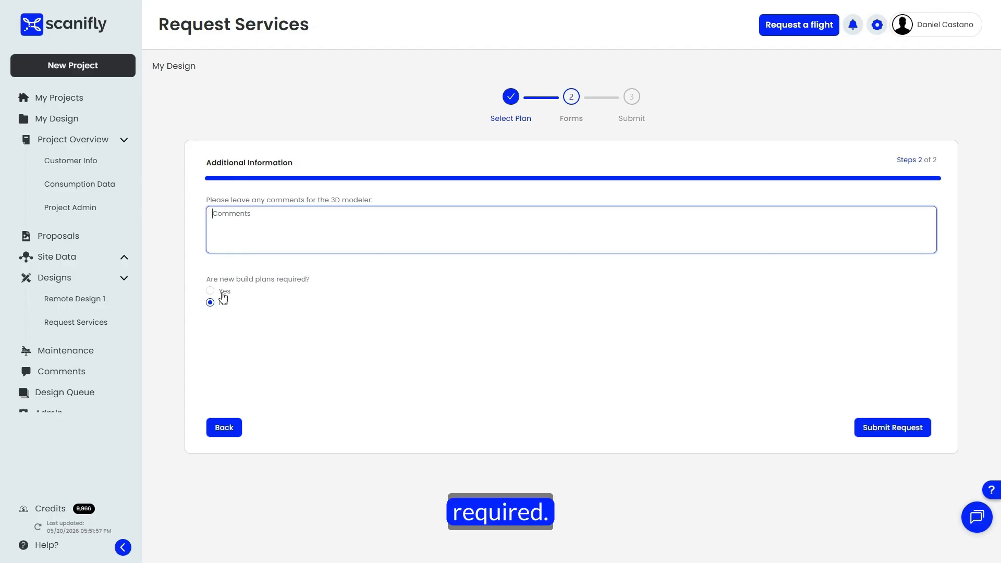
click(222, 292)
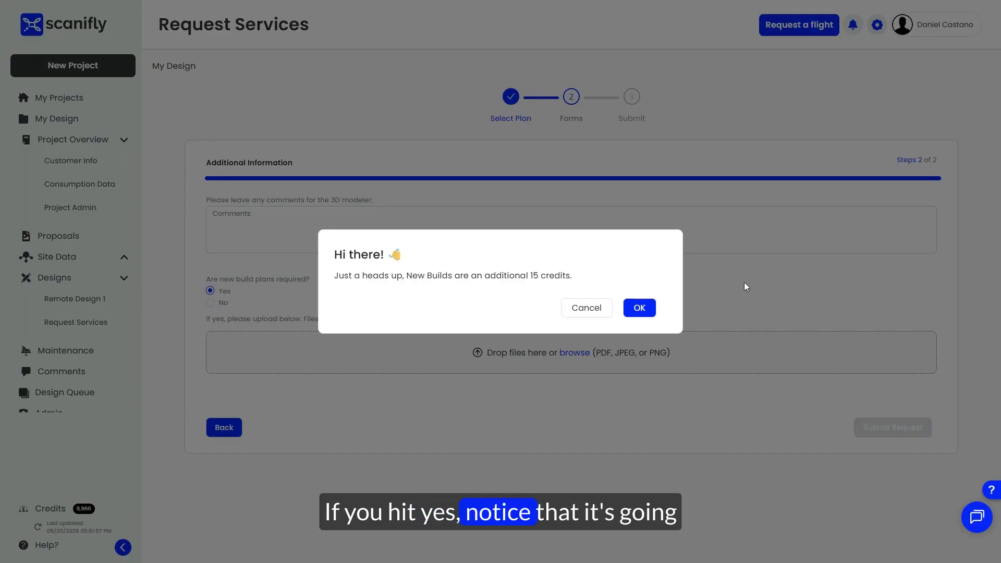
click(639, 308)
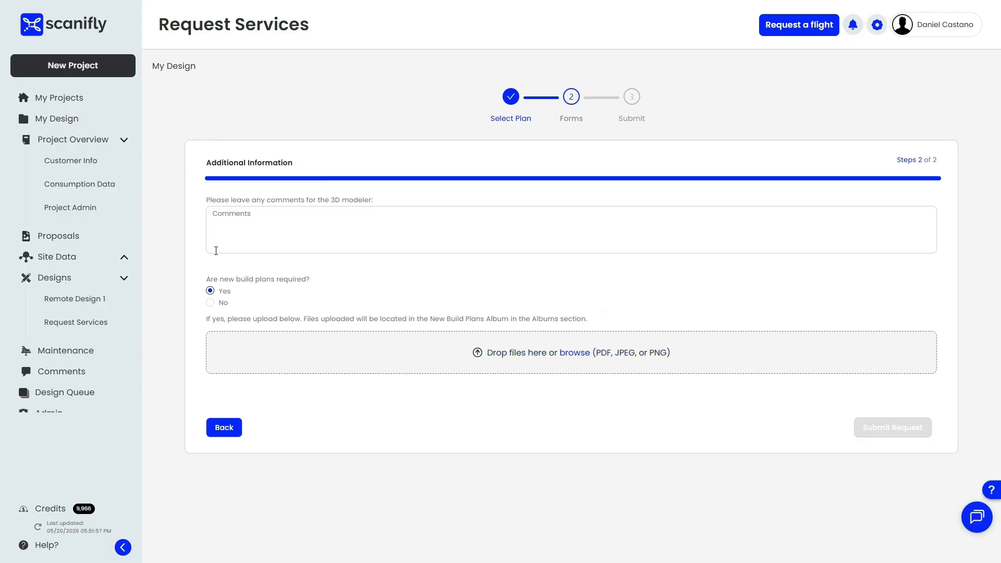
click(210, 302)
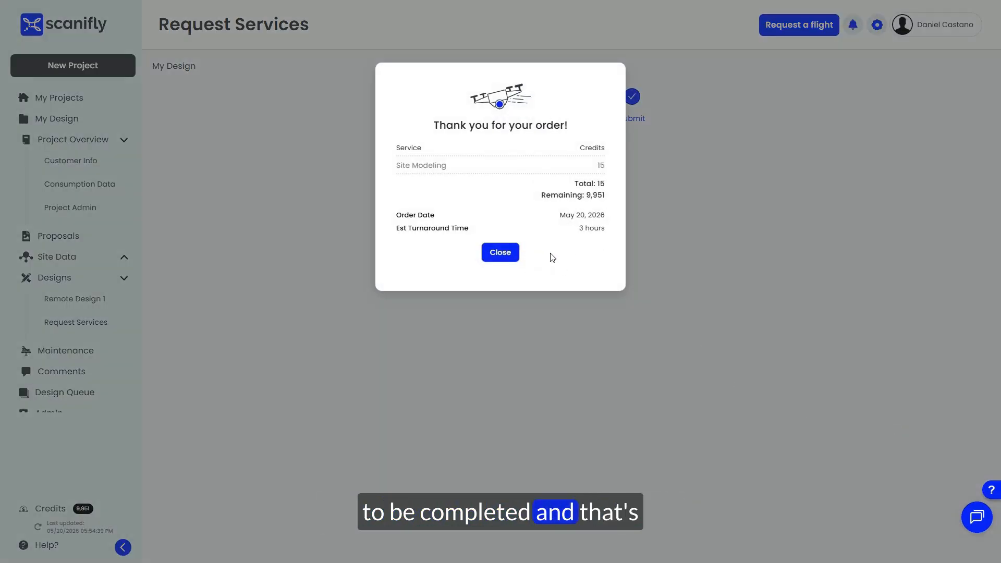
drag(579, 229, 601, 229)
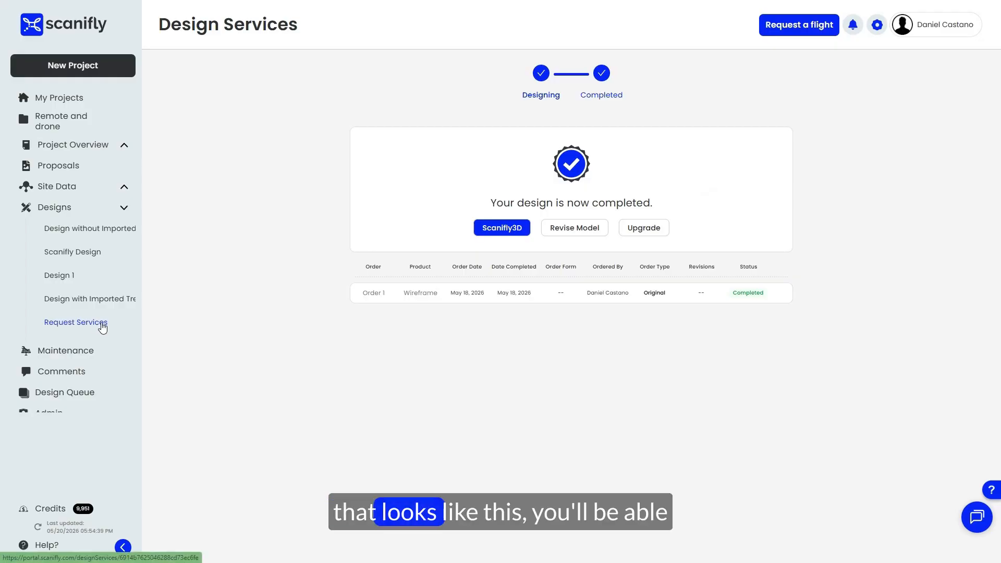
Step: Open Design with Imported Trees from the completed Remote and drone project and collapse its System section
click(662, 320)
click(89, 210)
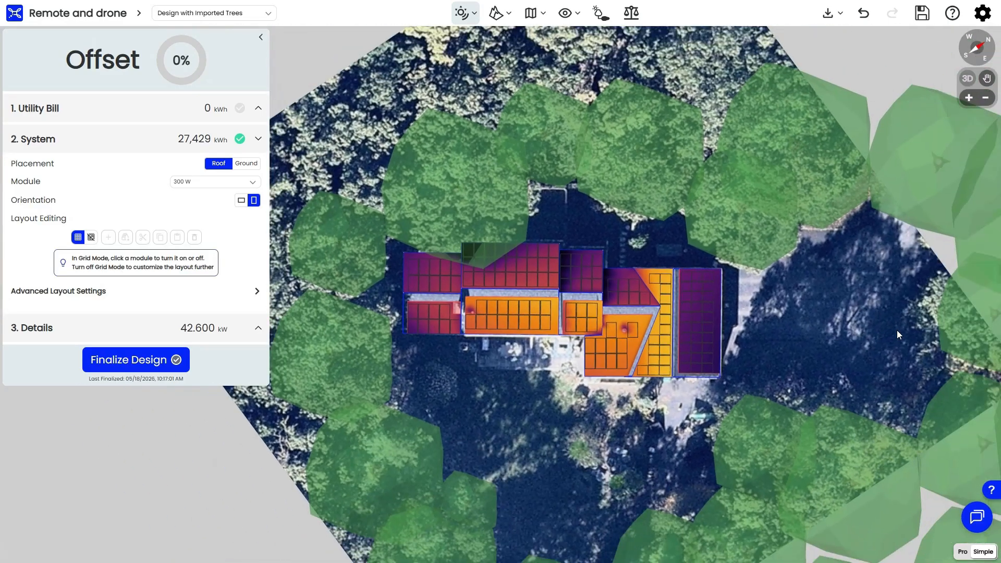
click(203, 138)
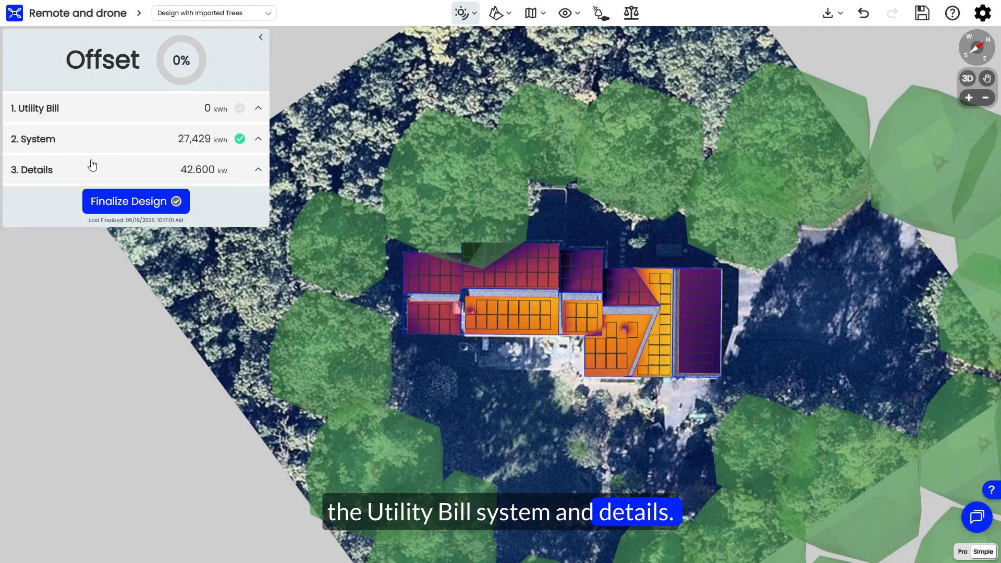
Step: Enter the monthly utility usage from January to December: 1200, 1150, 900, 700, 750, 1000, 1300, 1350, 1050, 750, 850 and 1100 kWh
click(159, 109)
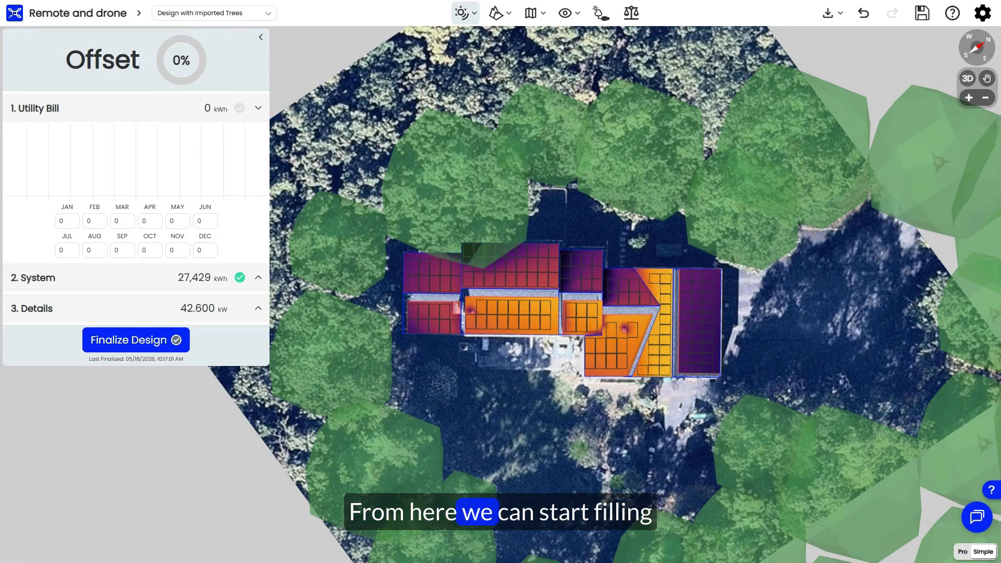
click(74, 222)
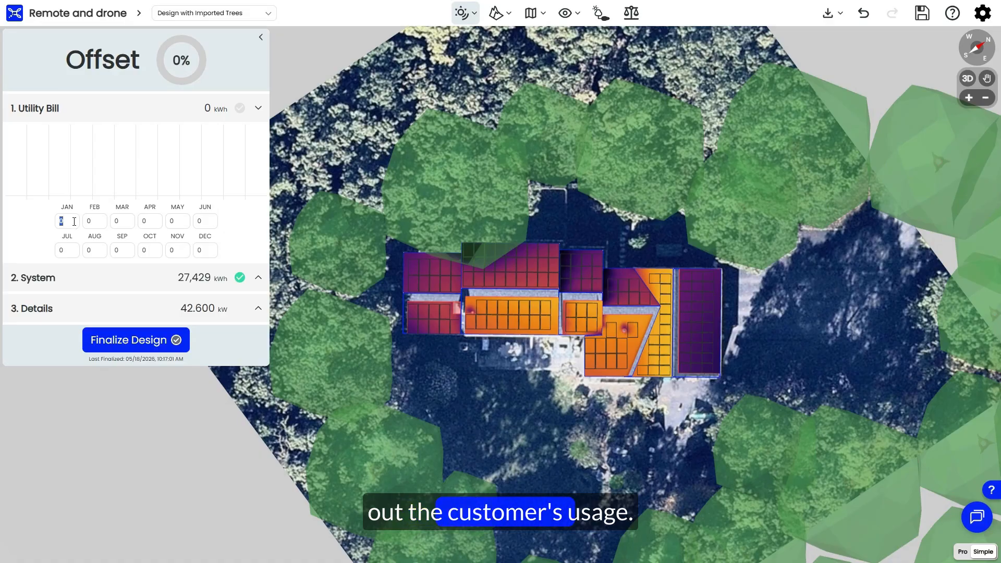
text(1200)
click(87, 221)
text(1150)
click(115, 225)
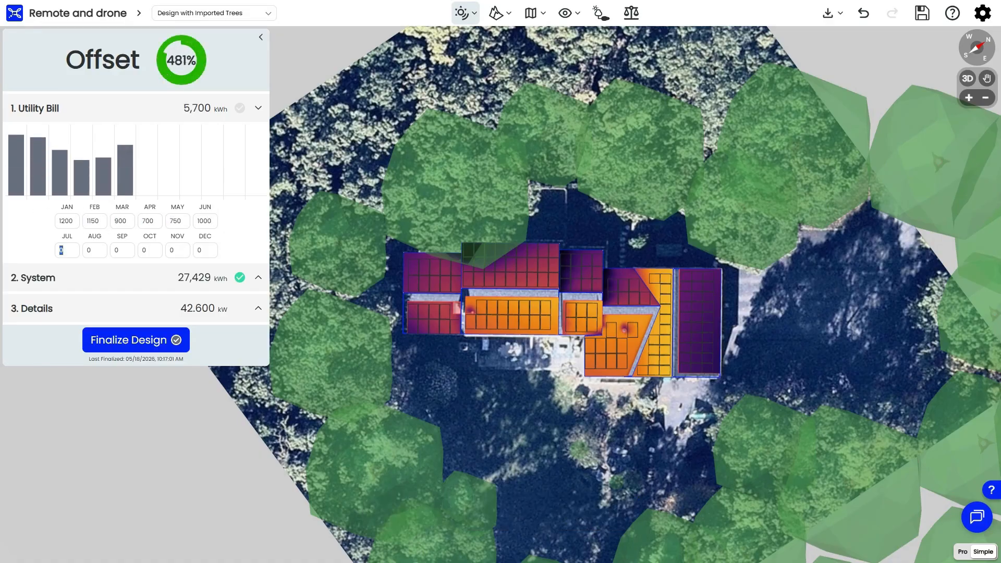
text(350)
click(116, 251)
text(1050)
click(143, 250)
text(75)
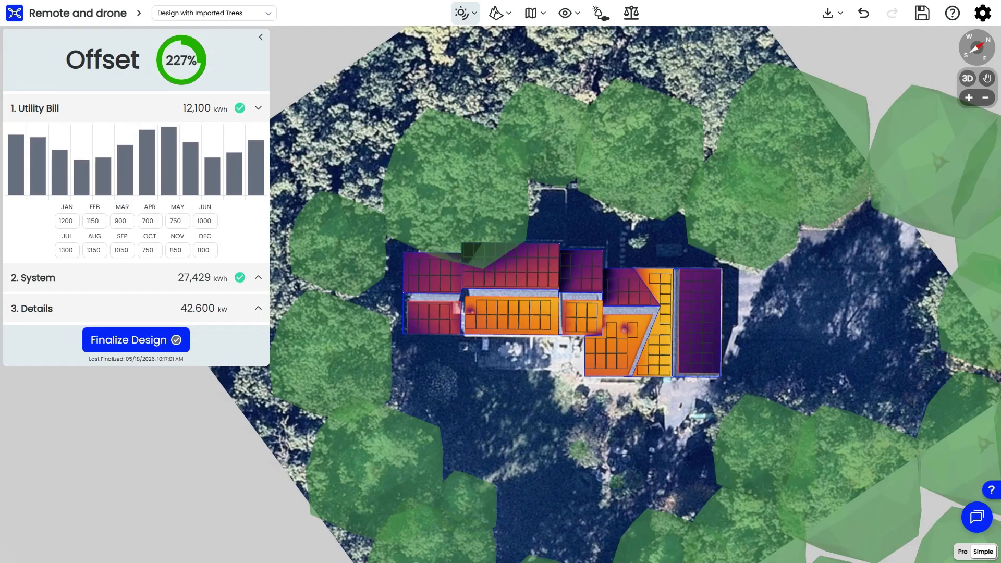
Step: With Grid Mode enabled in the System settings, turn off three individual modules at the left end of the long orange roof plane
click(211, 280)
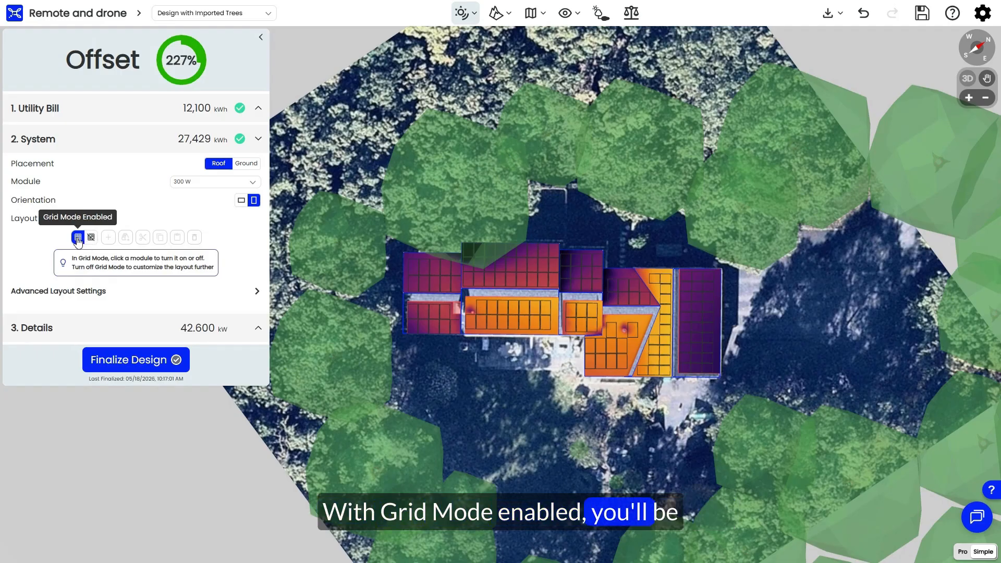
click(477, 308)
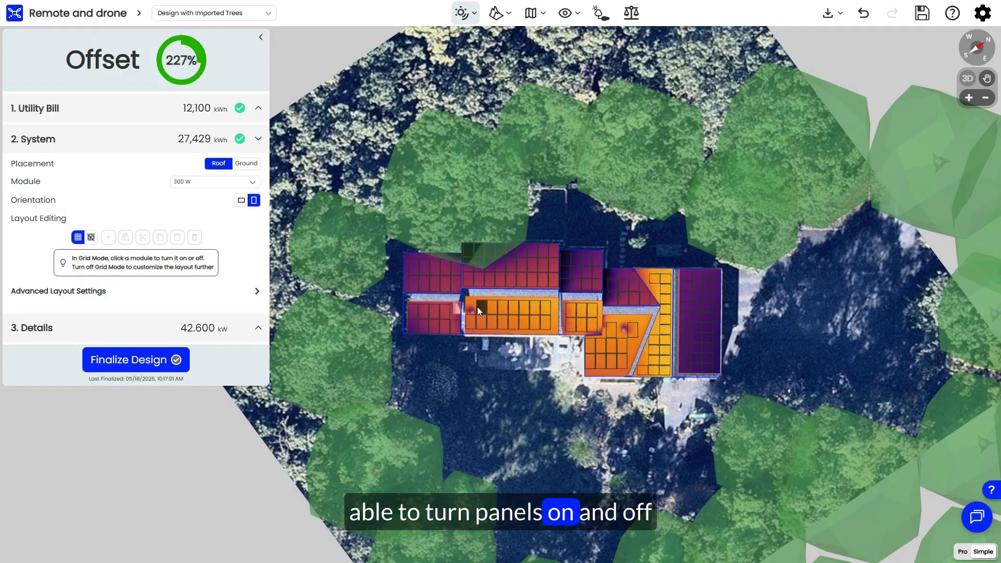
click(471, 322)
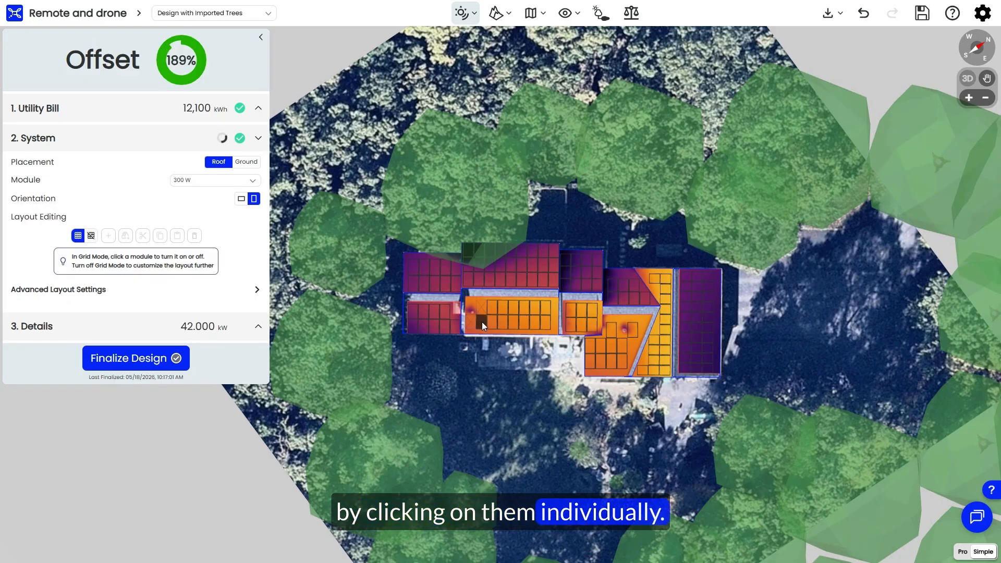
click(482, 322)
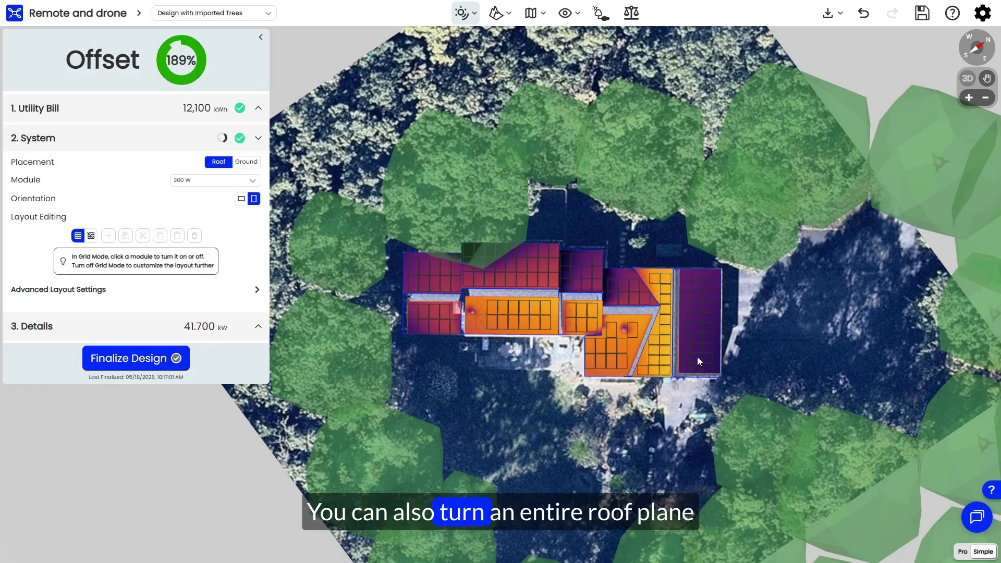
Step: Turn off all modules at once on the large purple roof plane at the right end of the house
scroll(718, 317, up, 1)
scroll(718, 318, up, 1)
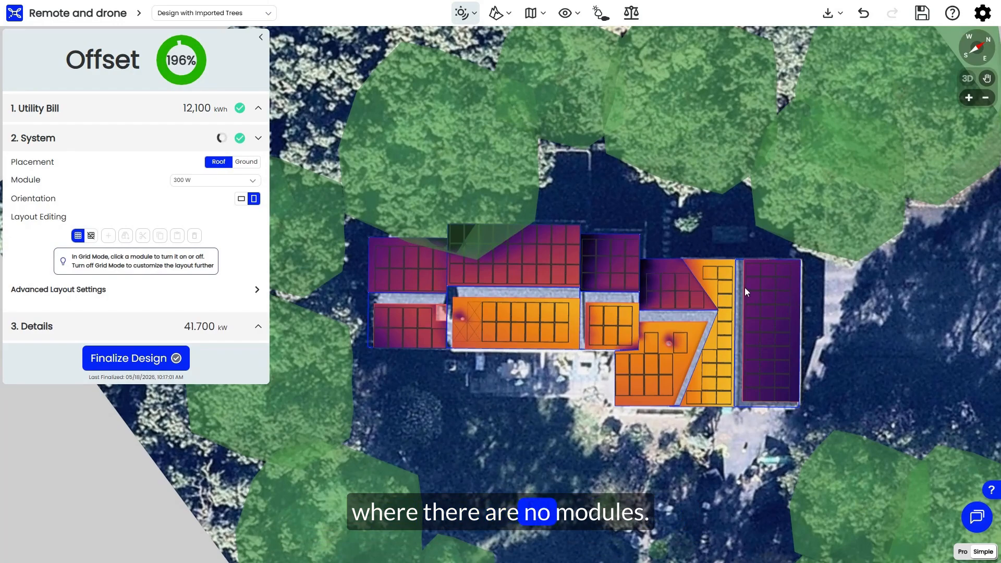
click(710, 276)
click(710, 276)
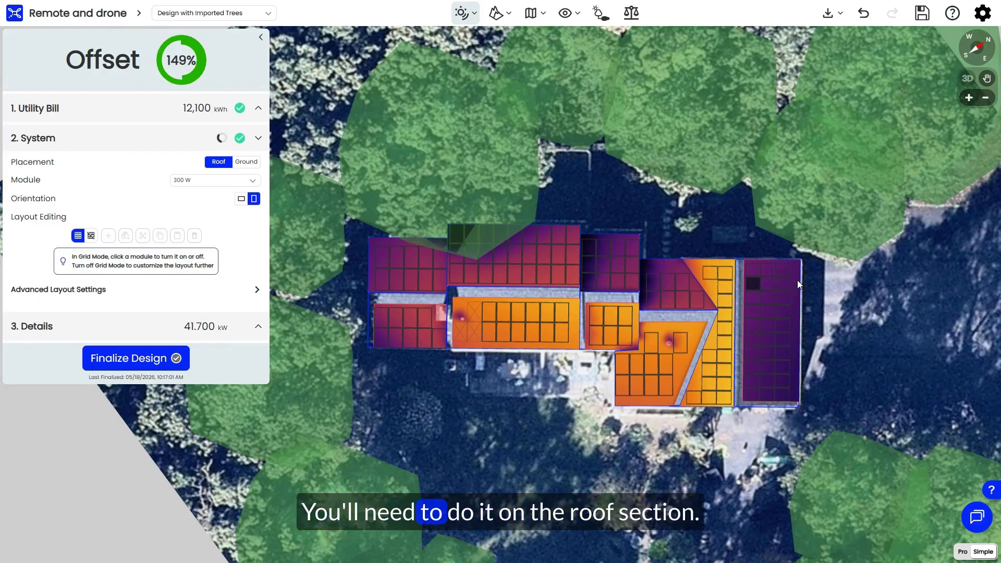
click(758, 280)
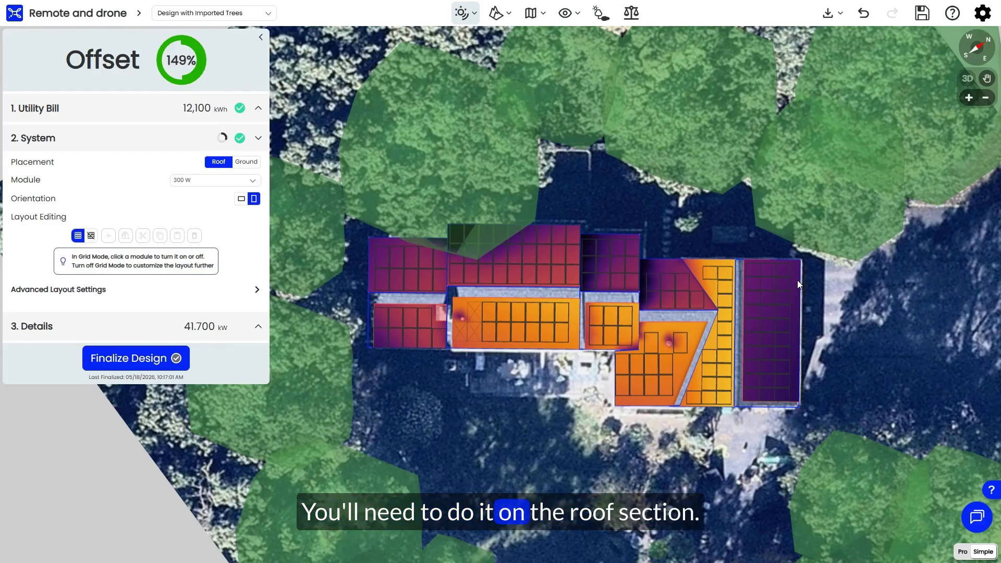
click(696, 261)
click(697, 261)
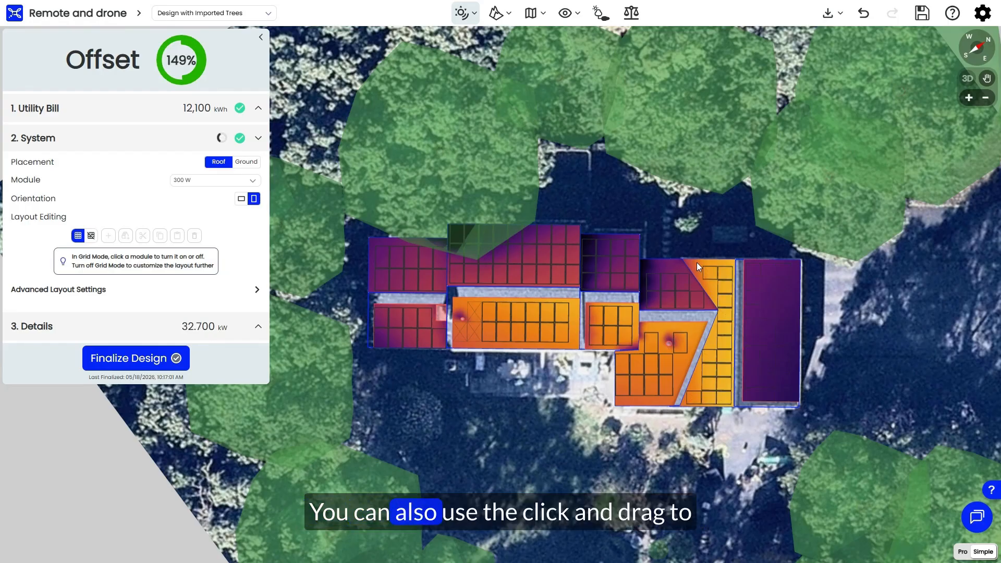
Step: Turn off the modules on the red triangular roof plane and on the adjoining darker planes to its left using area selections
drag(646, 266, 696, 306)
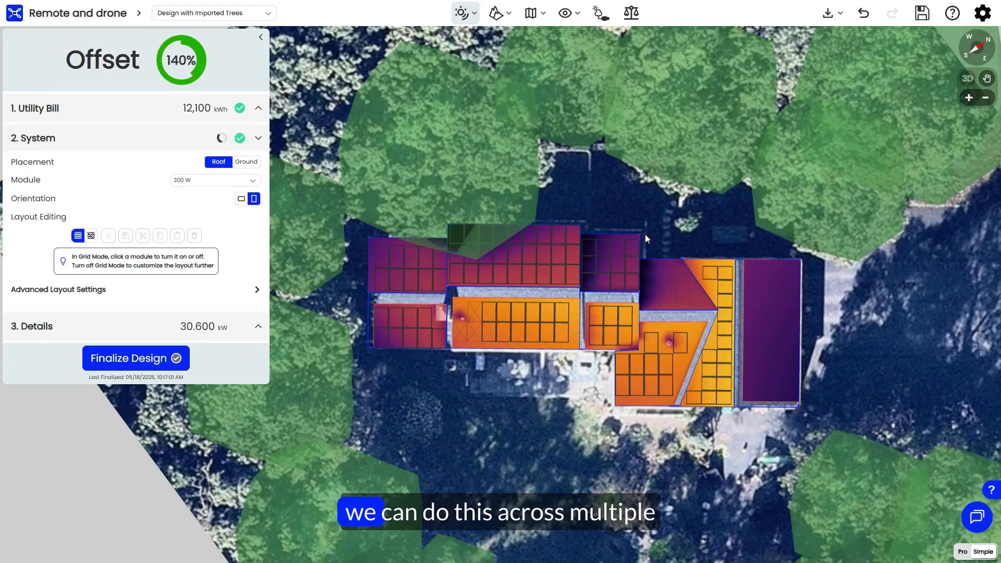
mouse_move(469, 276)
mouse_down()
mouse_move(382, 267)
mouse_move(368, 284)
mouse_up()
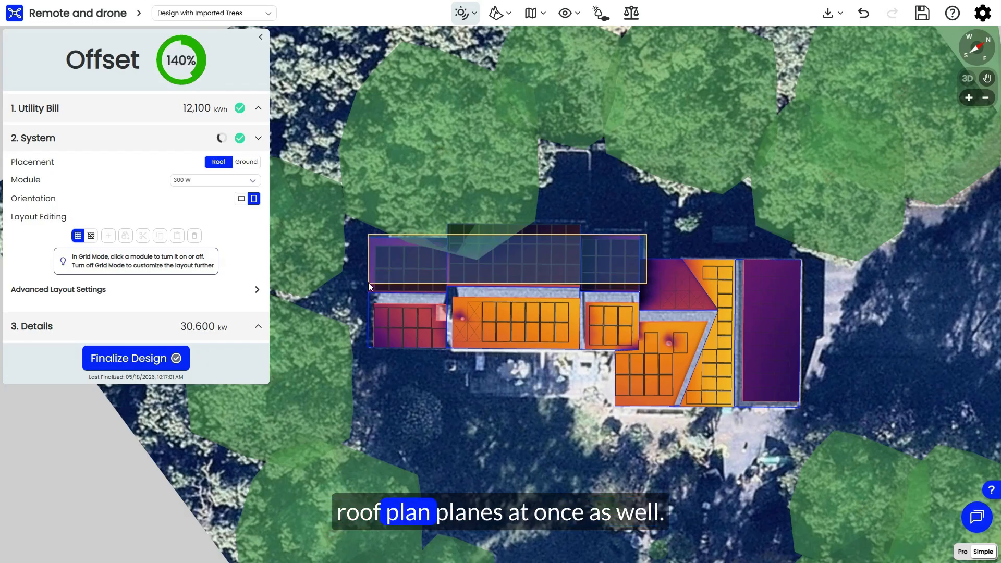
drag(463, 284, 463, 284)
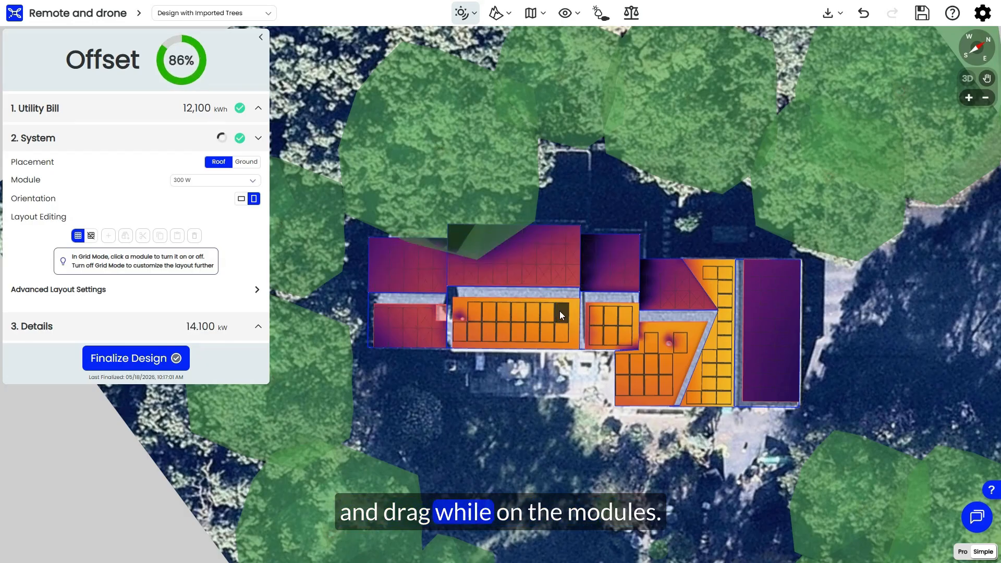
drag(561, 315, 511, 320)
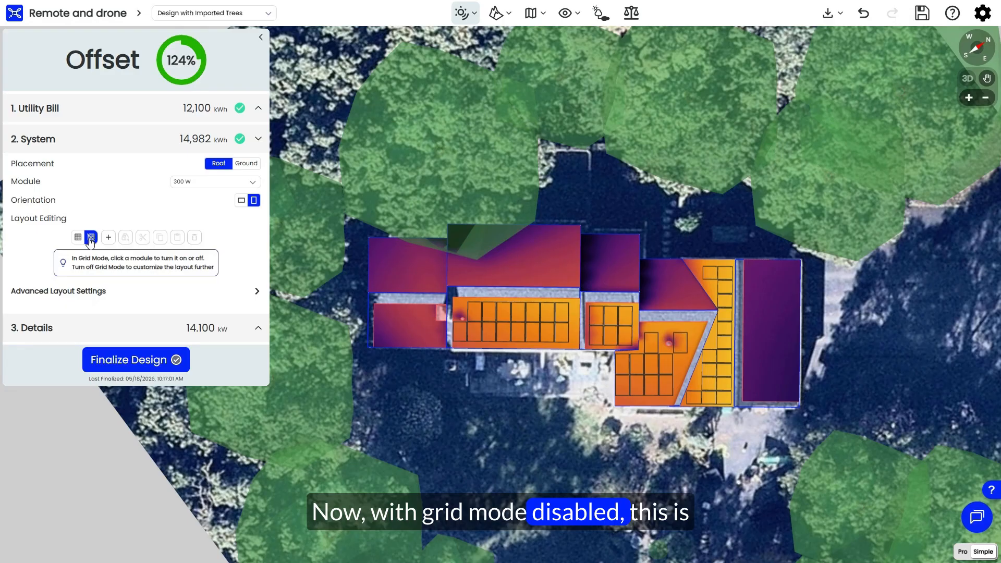
Step: Disable Grid Mode and add one individual module near the upper-left corner of the small lower-left roof plane
click(109, 238)
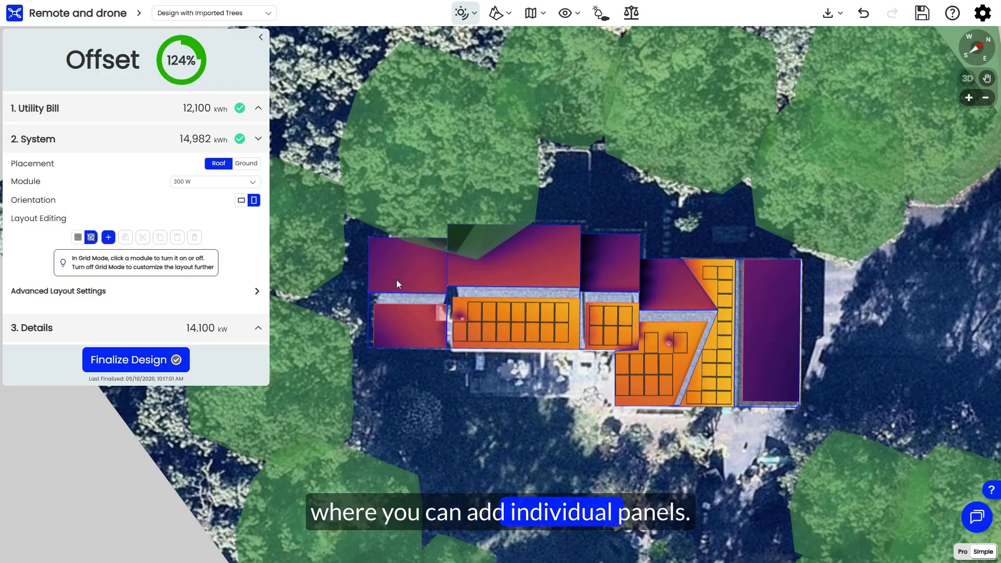
click(384, 315)
key(Escape)
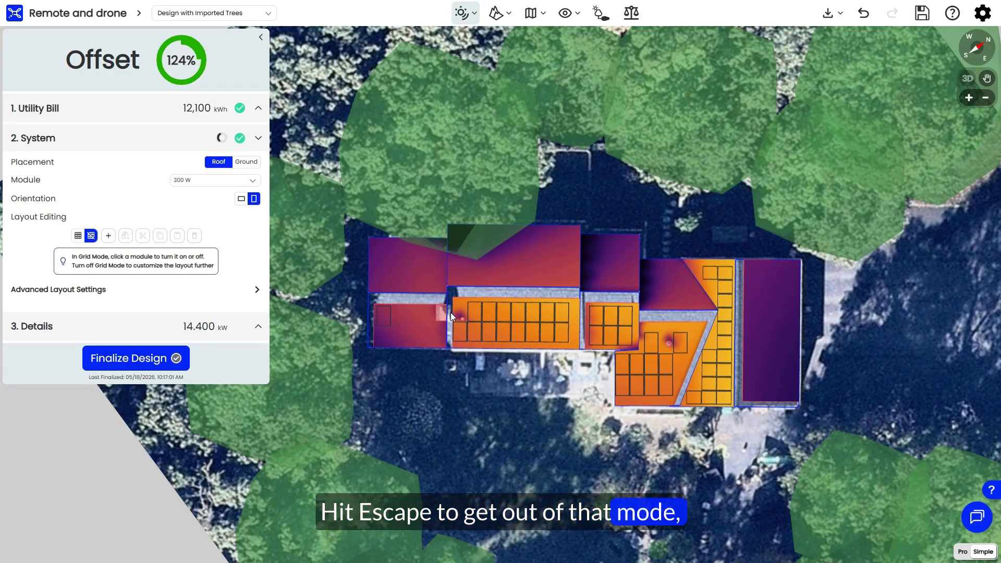
Step: Select the upper-left module of the long orange roof plane's array and shift it slightly
click(473, 311)
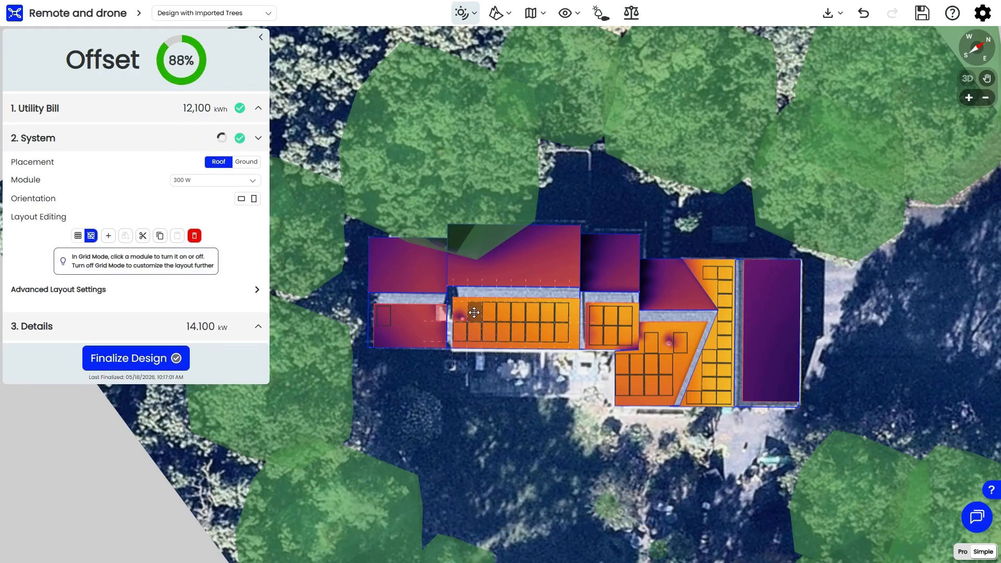
drag(474, 312, 470, 313)
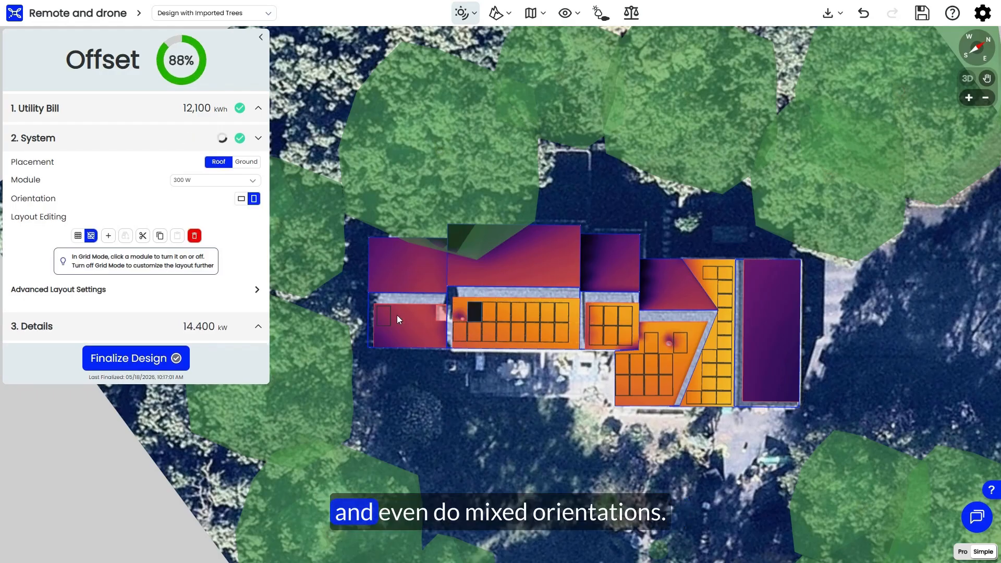
Step: Try landscape orientation on the selected module of the long orange roof plane and return it to portrait
click(242, 200)
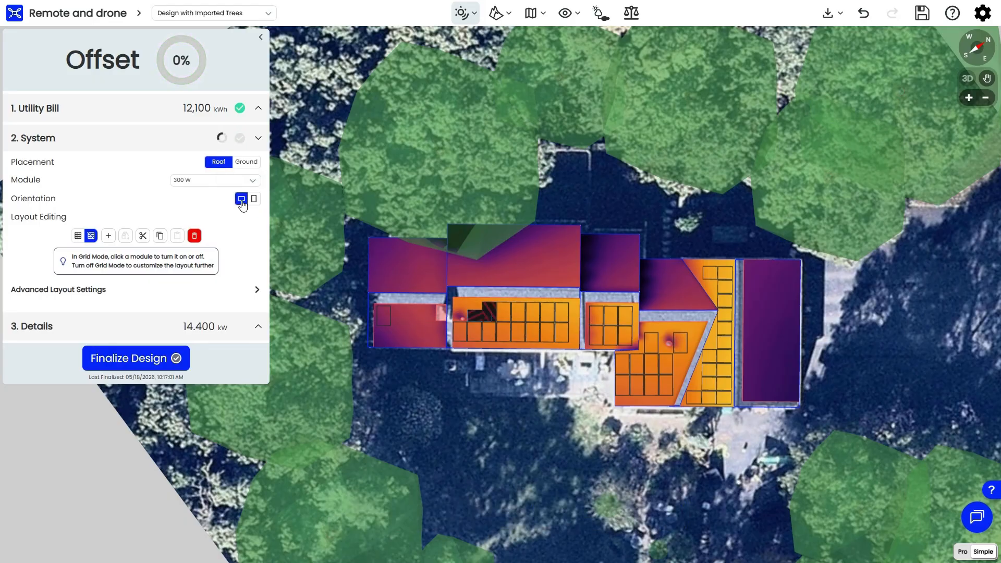
click(254, 198)
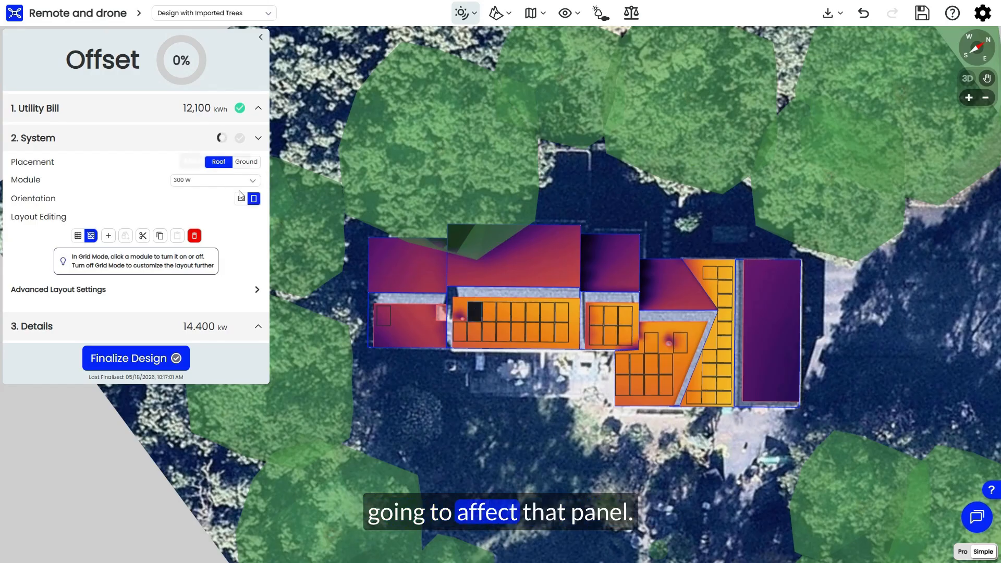
click(254, 200)
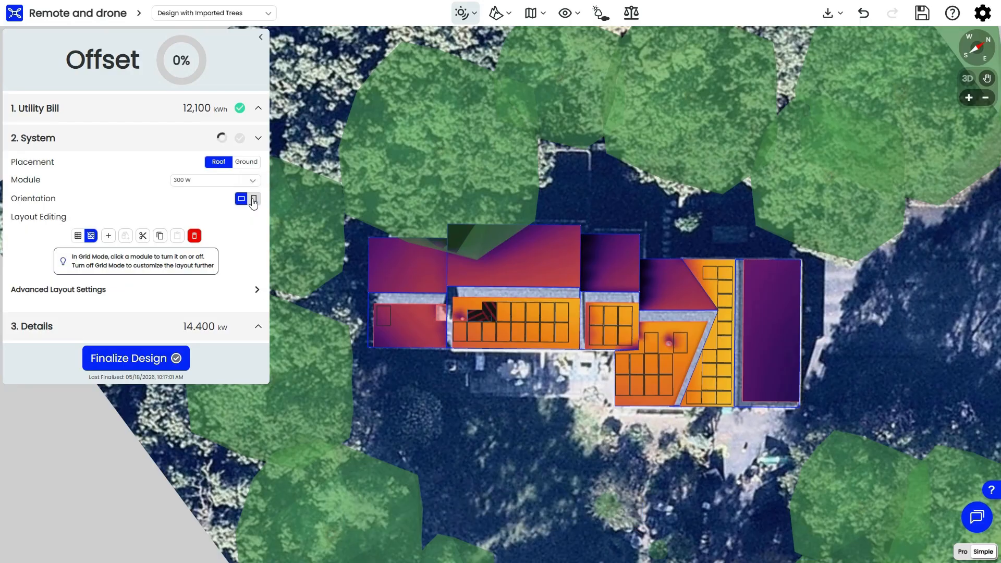
Step: Place two new landscape modules, one above the other, beside the existing module on the small lower-left roof plane
click(416, 325)
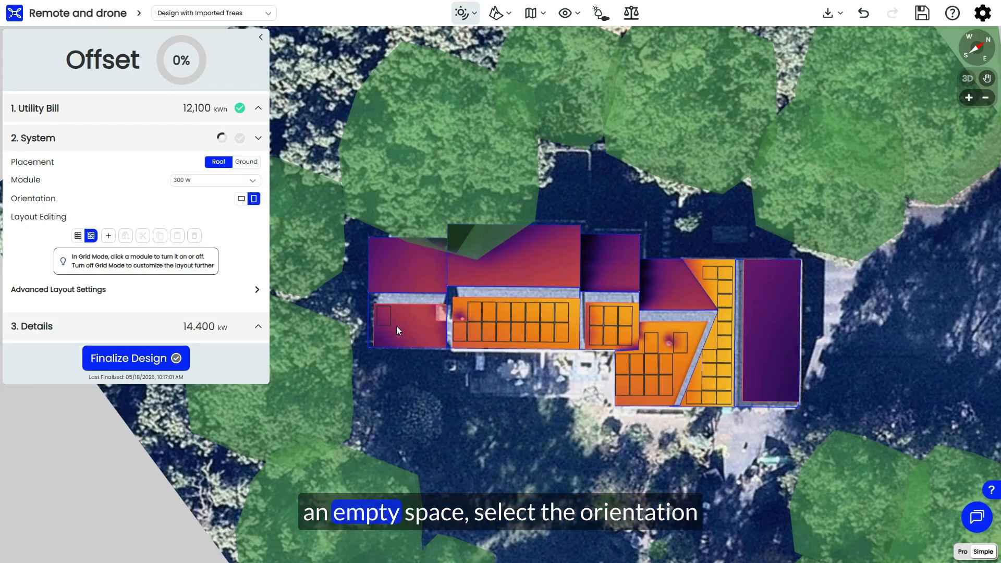
click(242, 199)
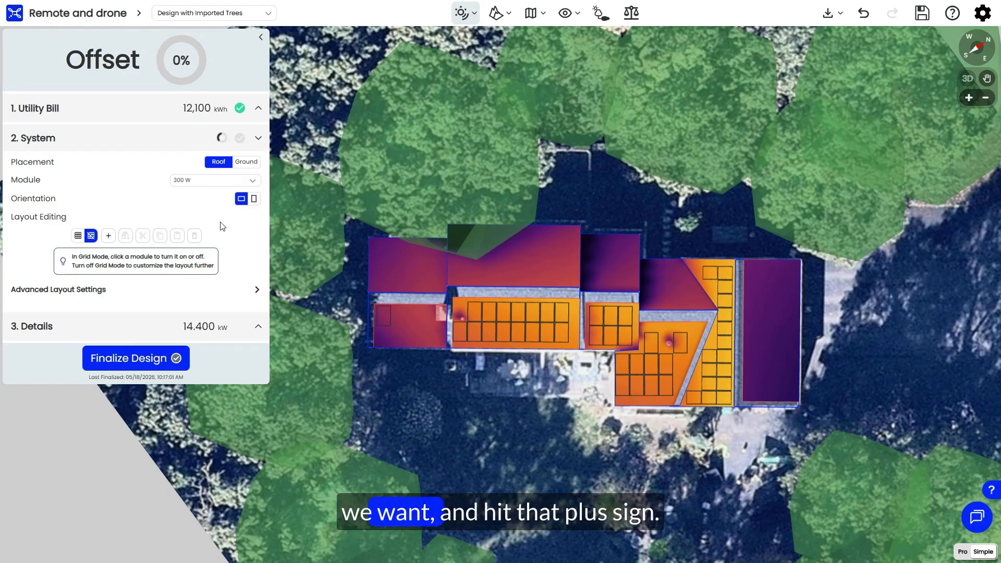
click(108, 235)
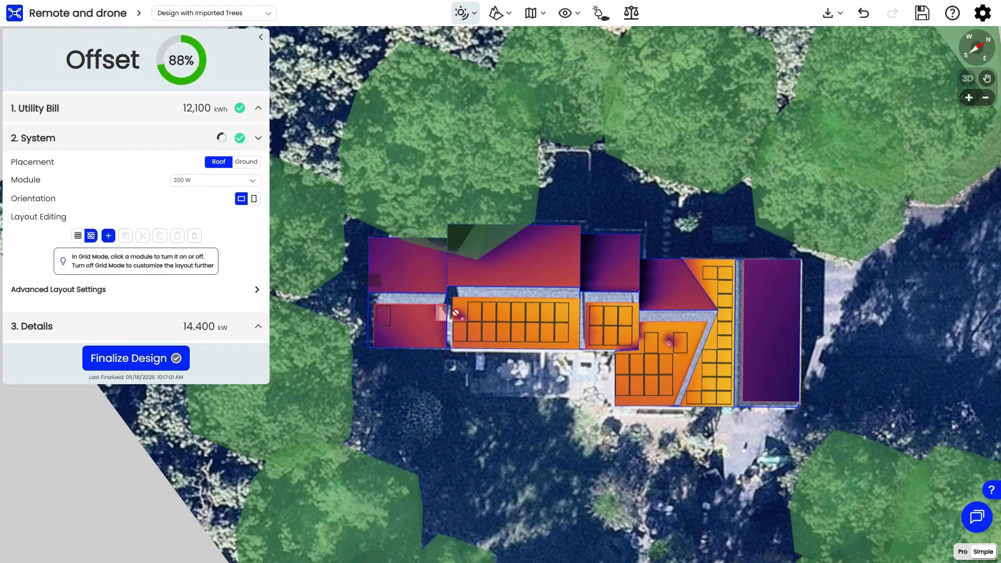
click(401, 316)
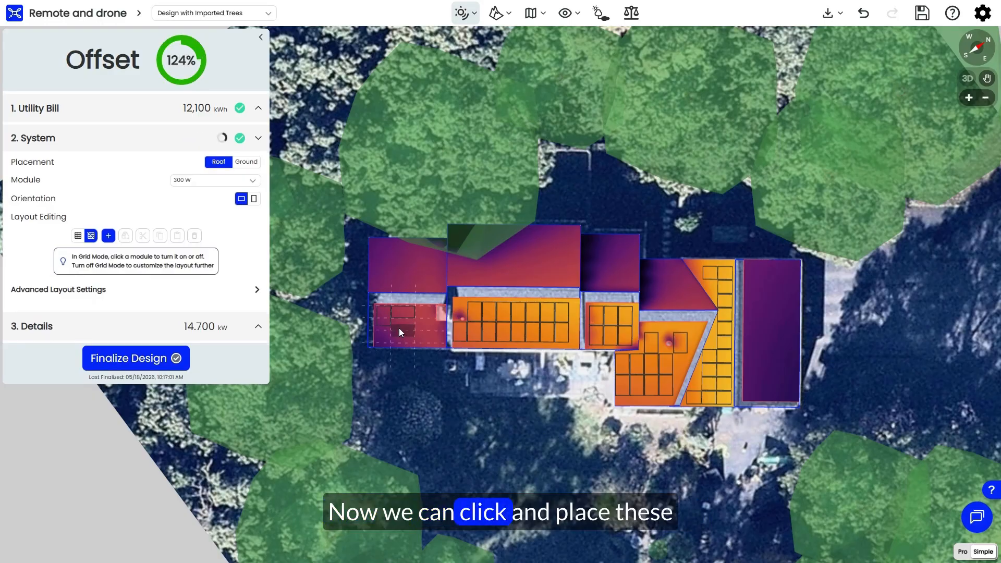
click(399, 326)
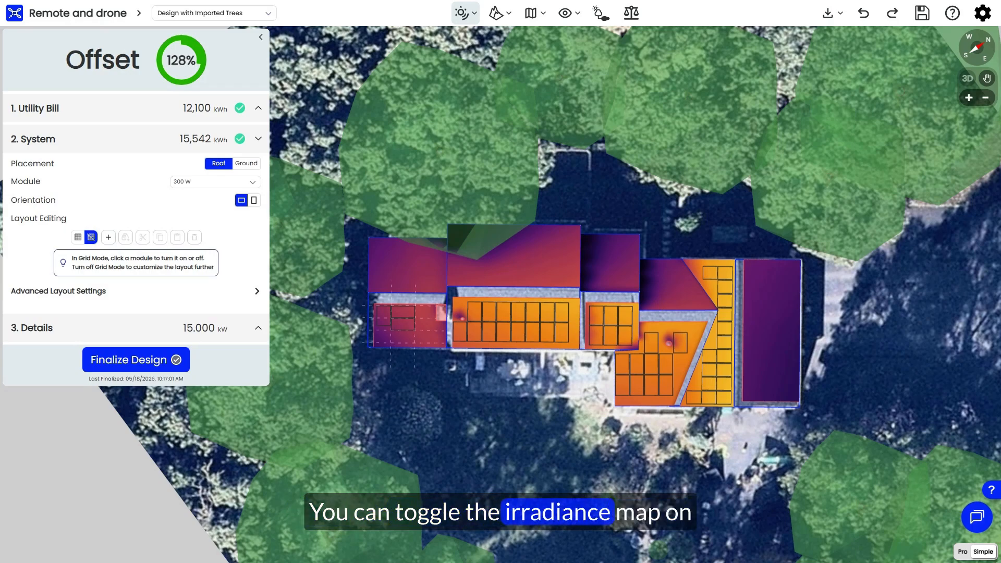
Step: Toggle the irradiance display off and on, and show the Google 3D reference layer briefly before hiding it
click(461, 13)
click(461, 13)
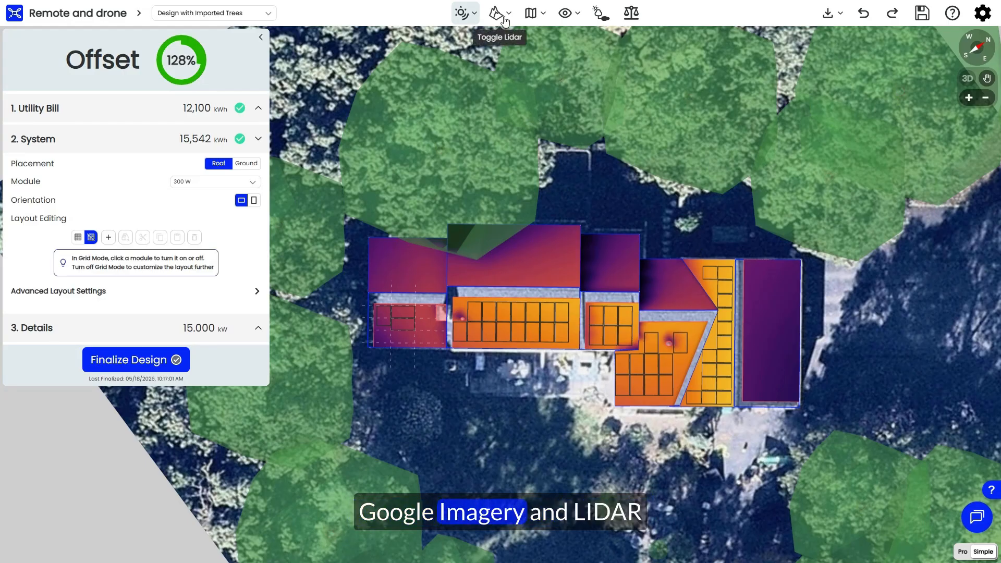
click(462, 14)
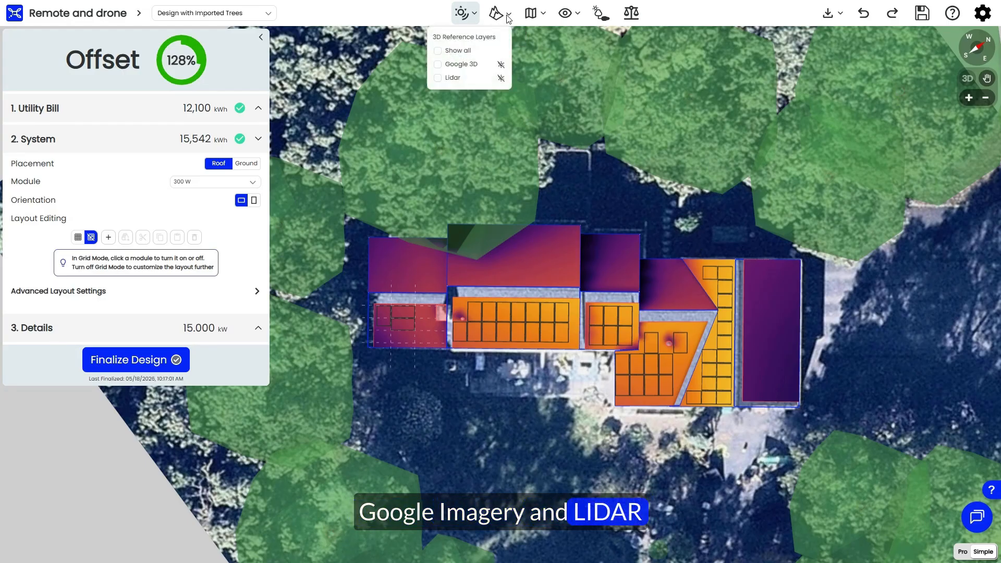
click(439, 66)
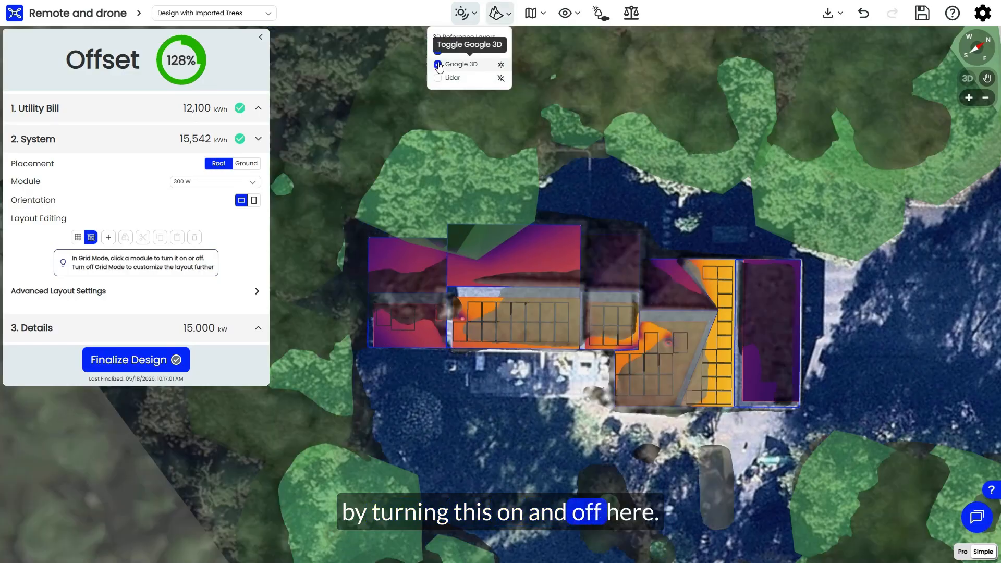
click(439, 65)
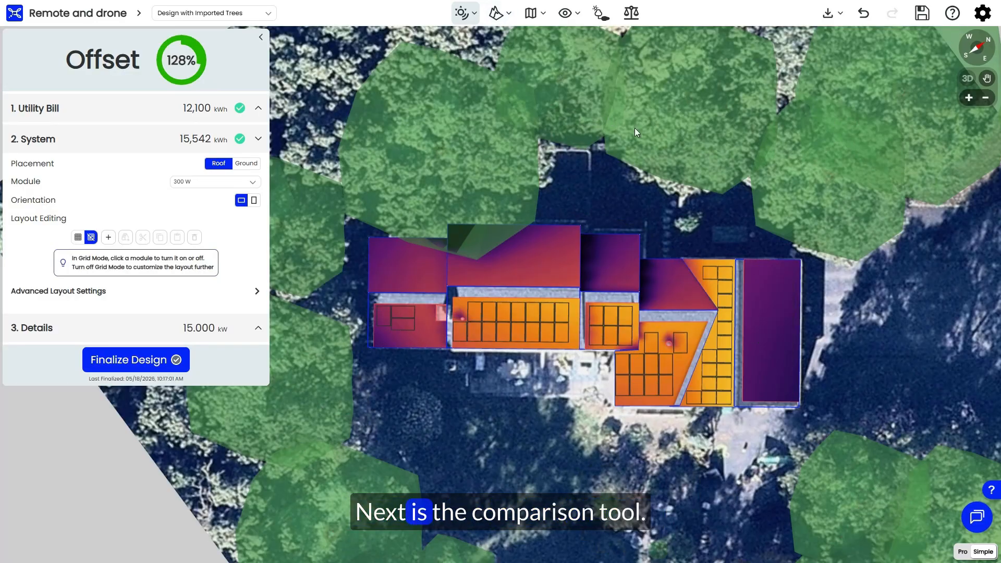
Step: Compare the current design with the design listed below Scanifly Design, and close the comparison
click(631, 14)
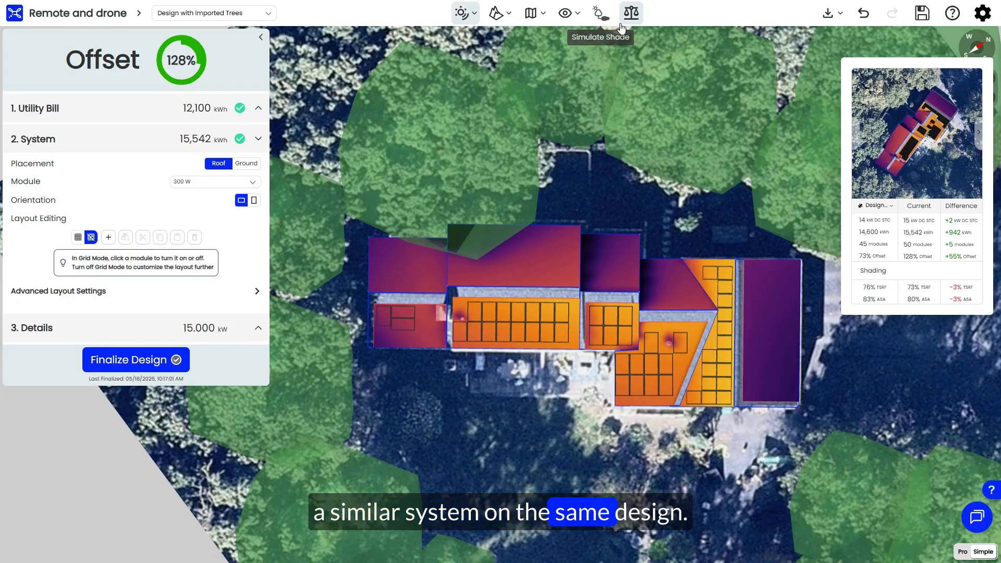
click(888, 205)
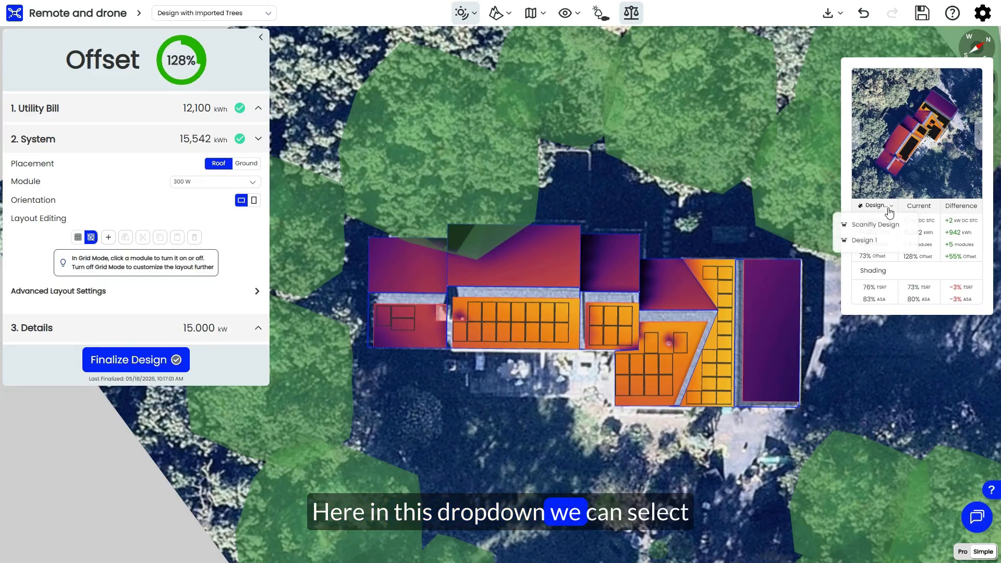
click(867, 240)
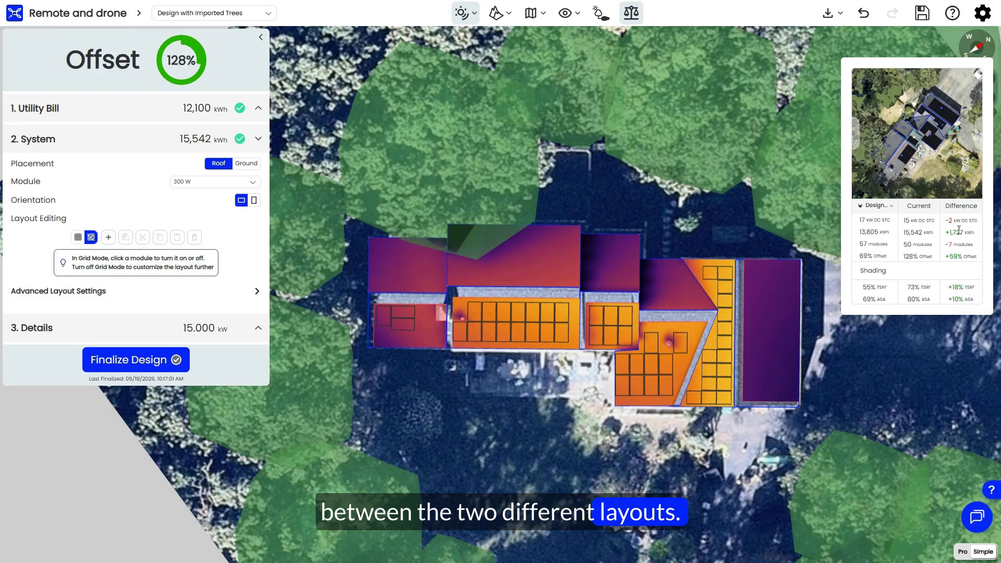
click(630, 15)
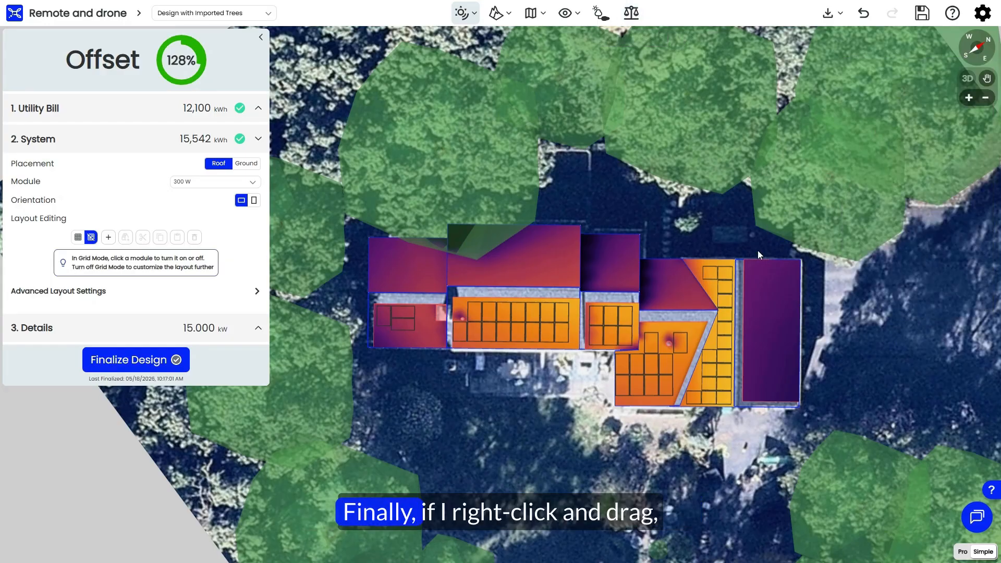
Step: Play the shade simulation for 12/21 over the whole site, reset it, and shift its date toward the start of the year
right_drag(866, 397, 722, 344)
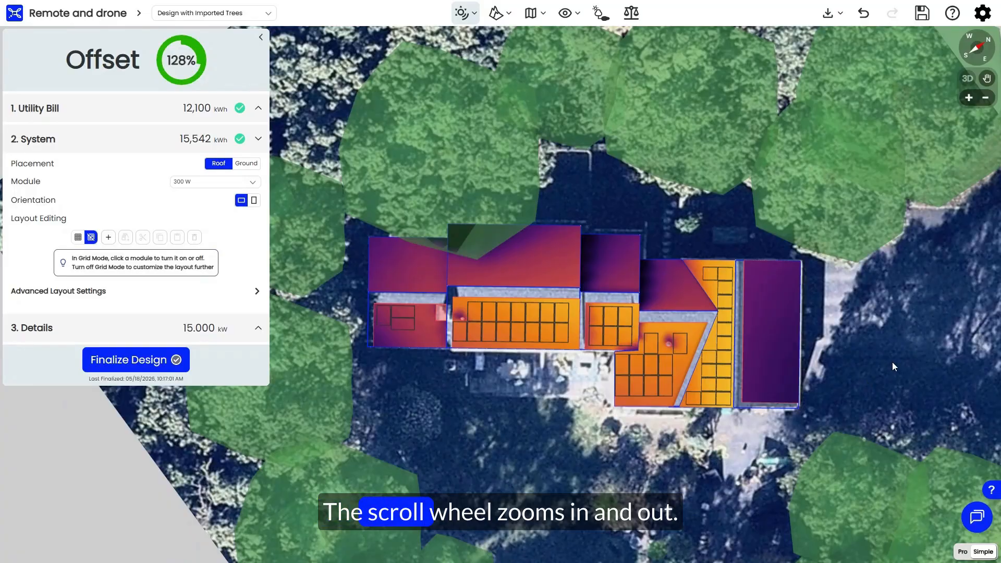
scroll(893, 362, up, 3)
scroll(895, 362, down, 3)
scroll(896, 362, down, 3)
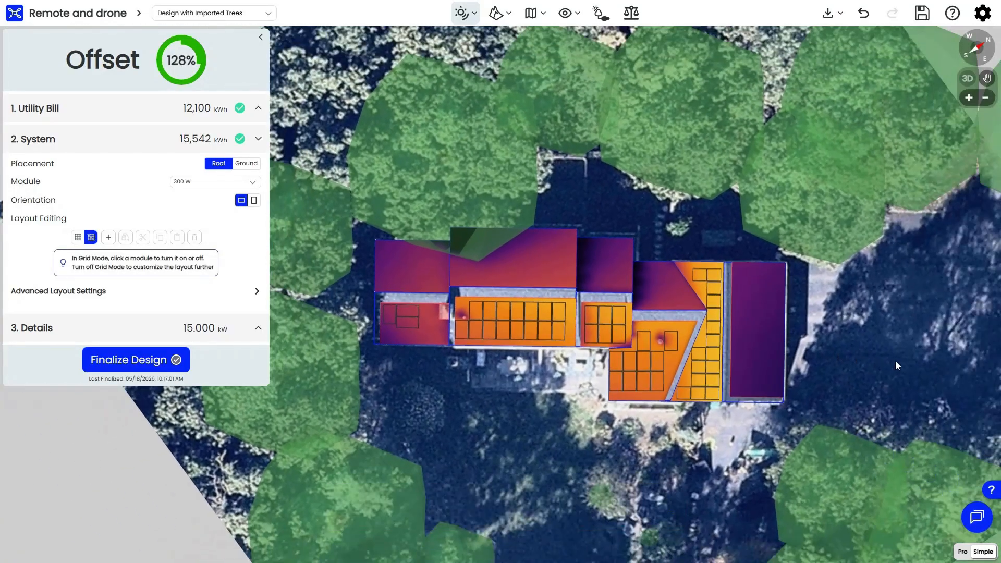
click(601, 13)
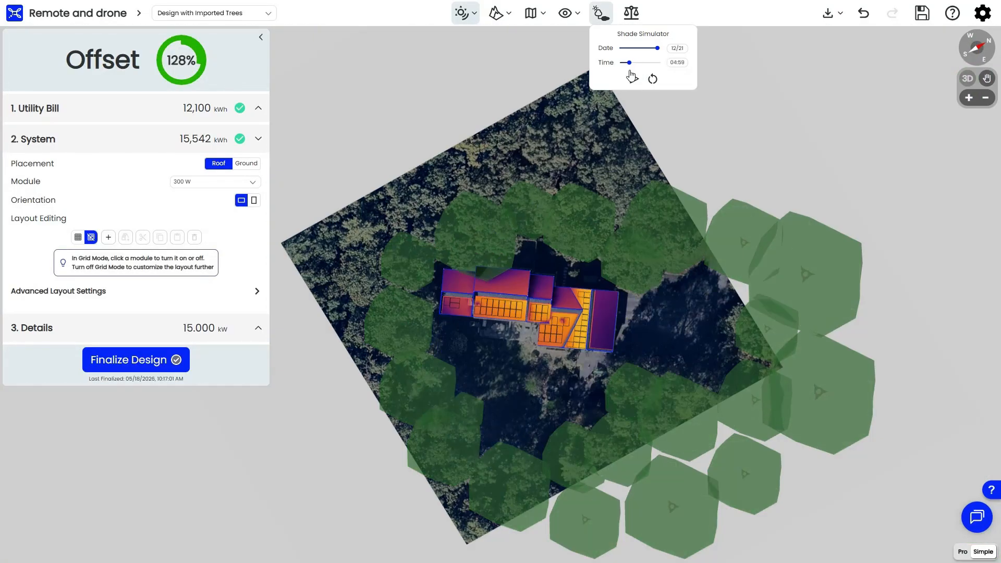
click(632, 77)
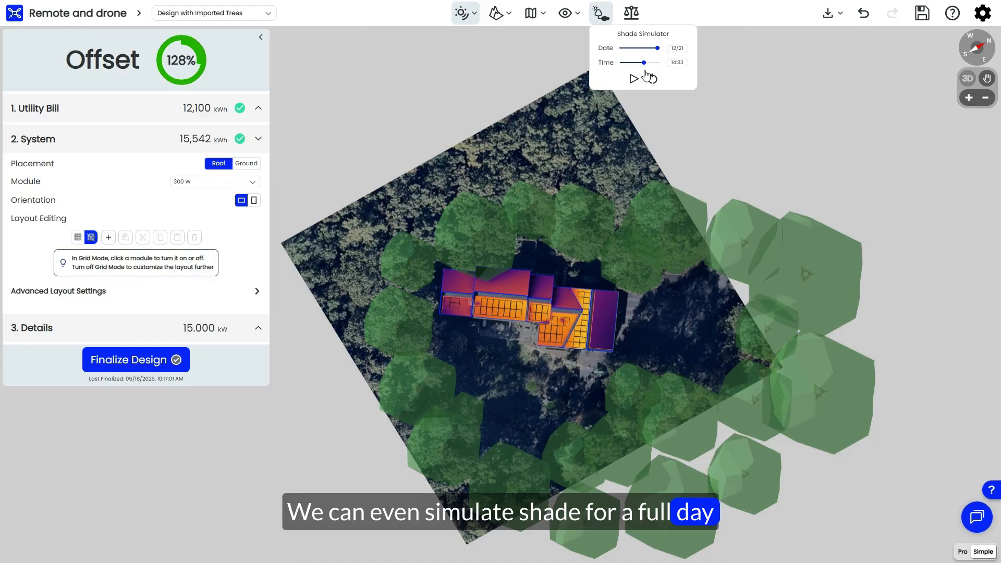
click(653, 78)
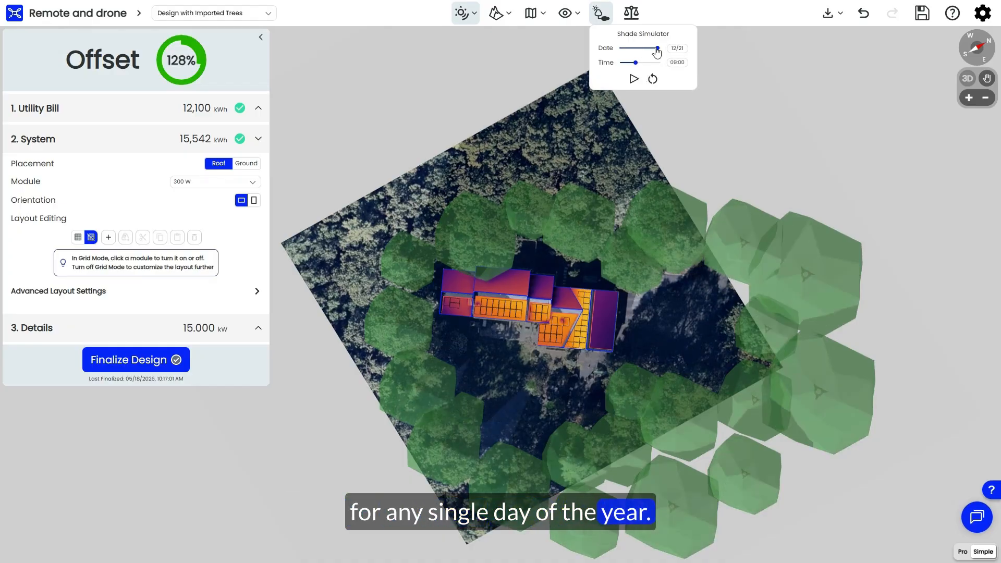
drag(656, 50, 625, 50)
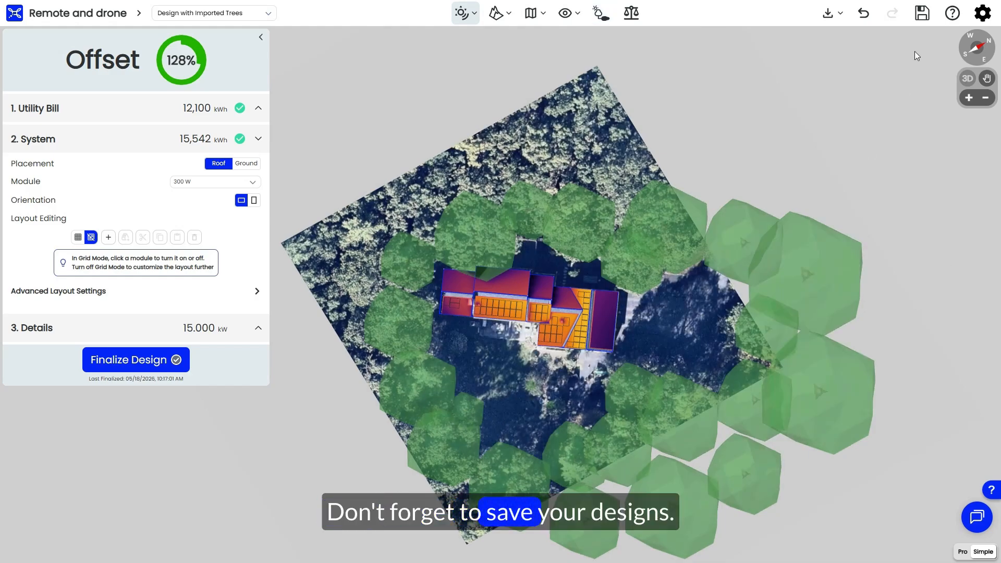
Step: Save the edited module layout and finalize the design
click(923, 22)
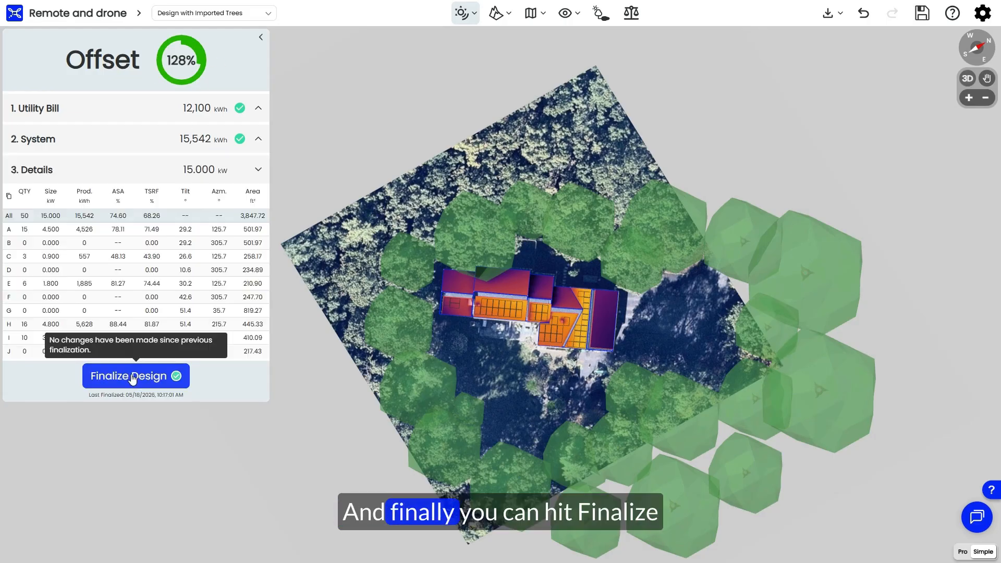
click(131, 379)
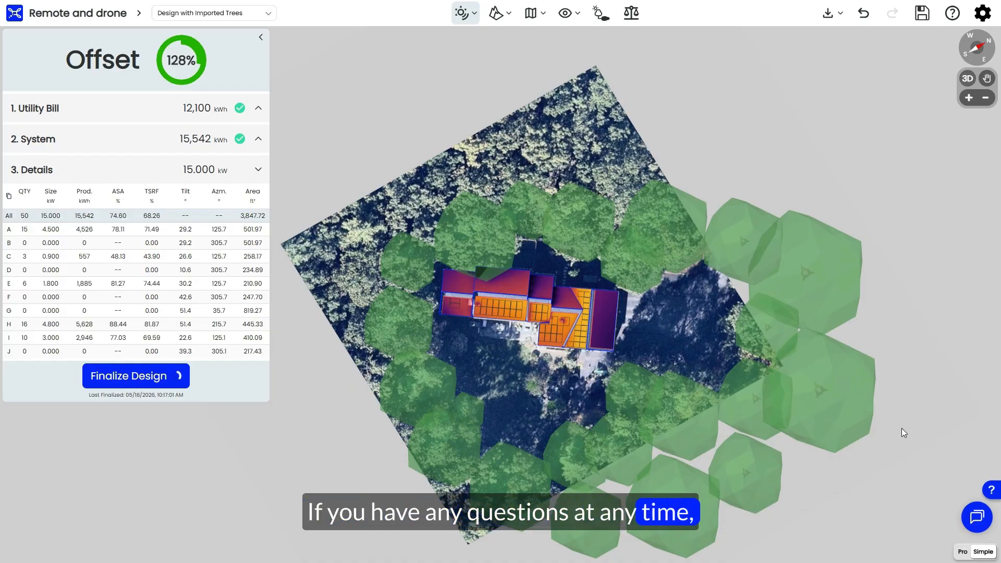
Step: Open the support chat to see where questions can be asked, and close it
click(975, 518)
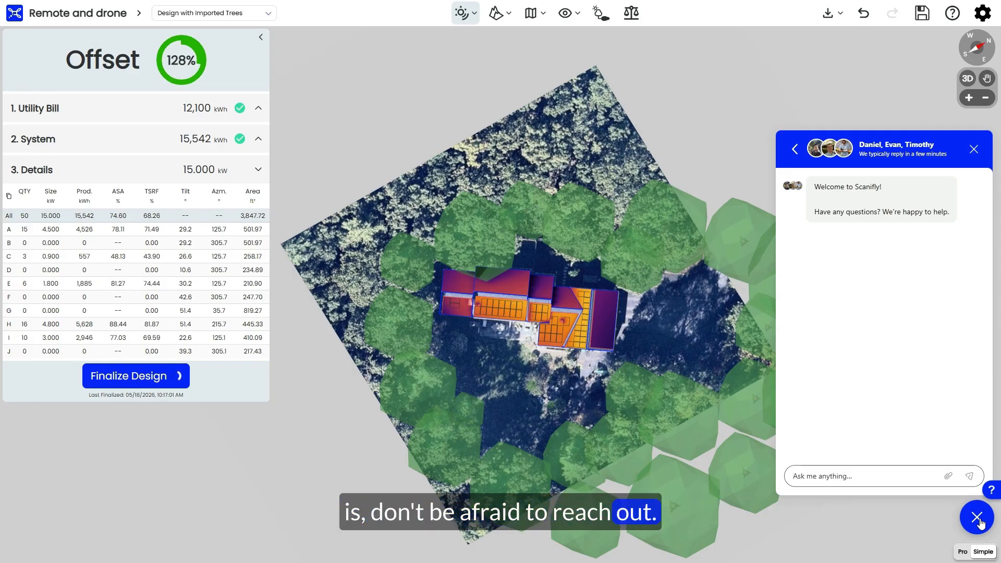
click(978, 520)
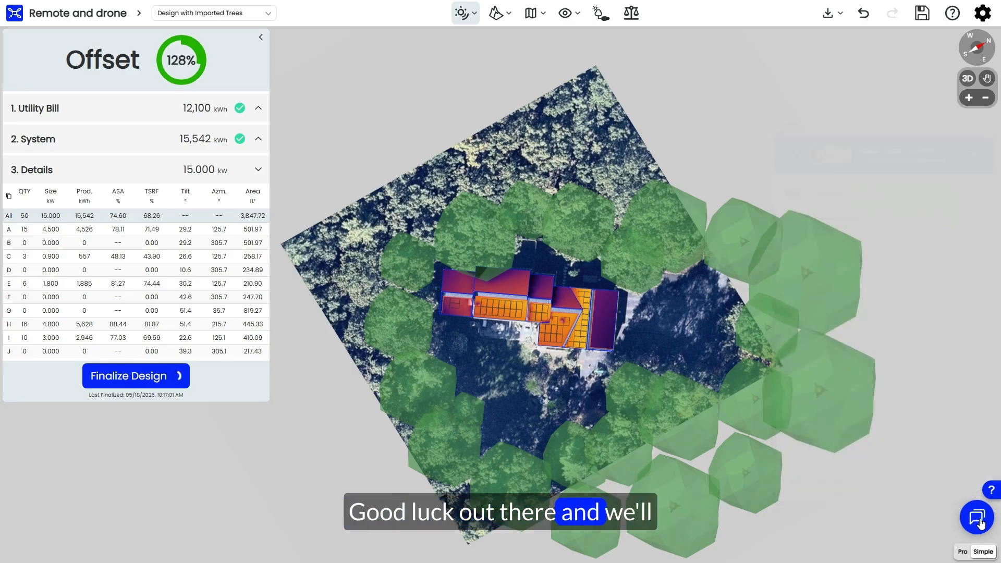